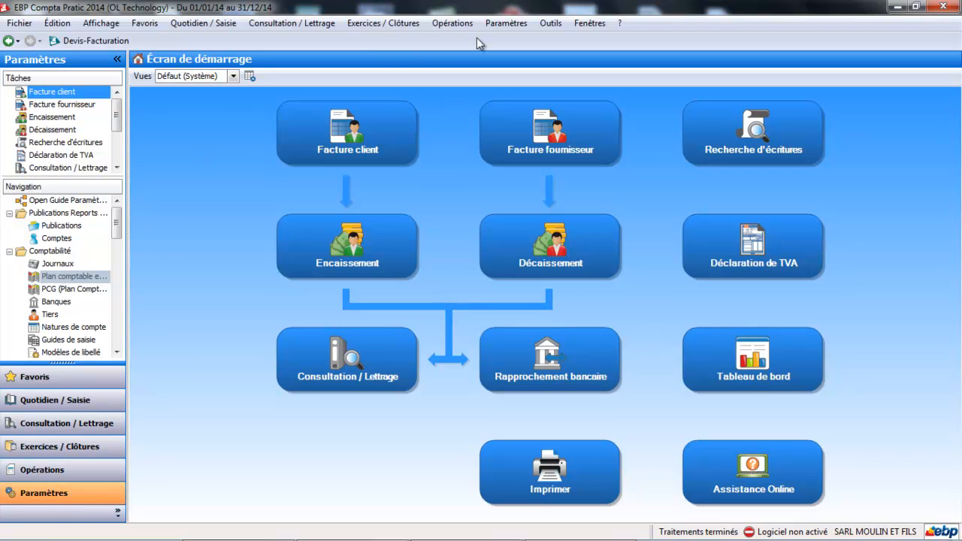
# Set the VAT calculation mode to Sur les encaissements in the company's VAT identification settings
pyautogui.click(508, 22)
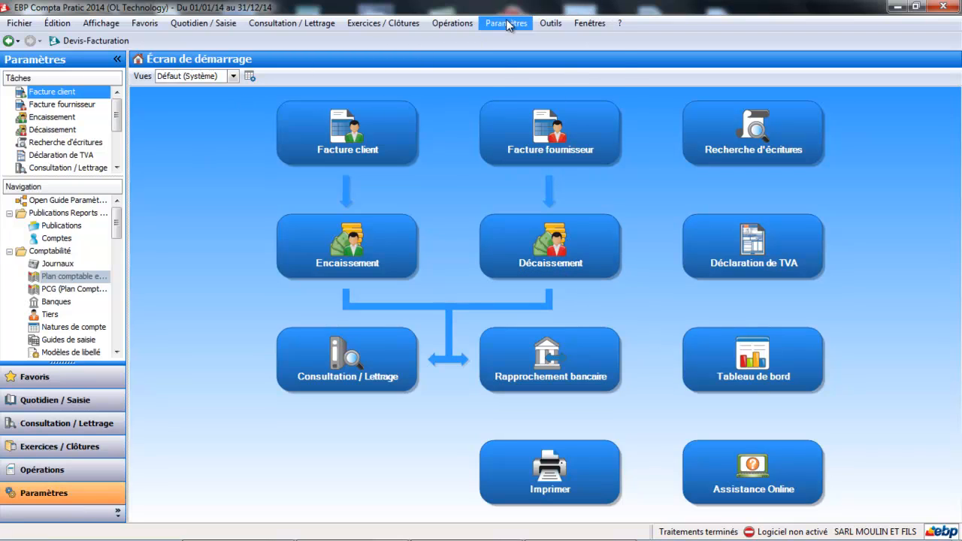
pyautogui.moveTo(503, 70)
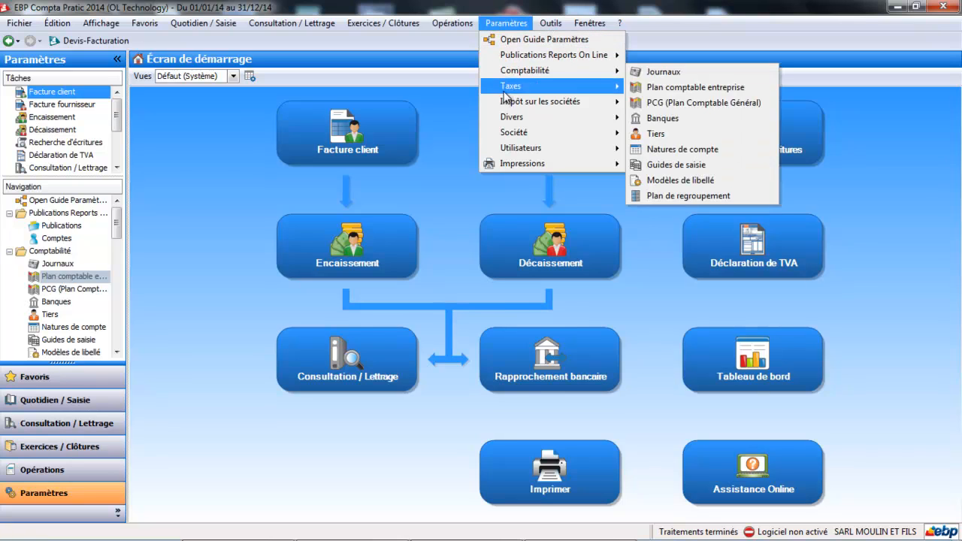
pyautogui.moveTo(590, 132)
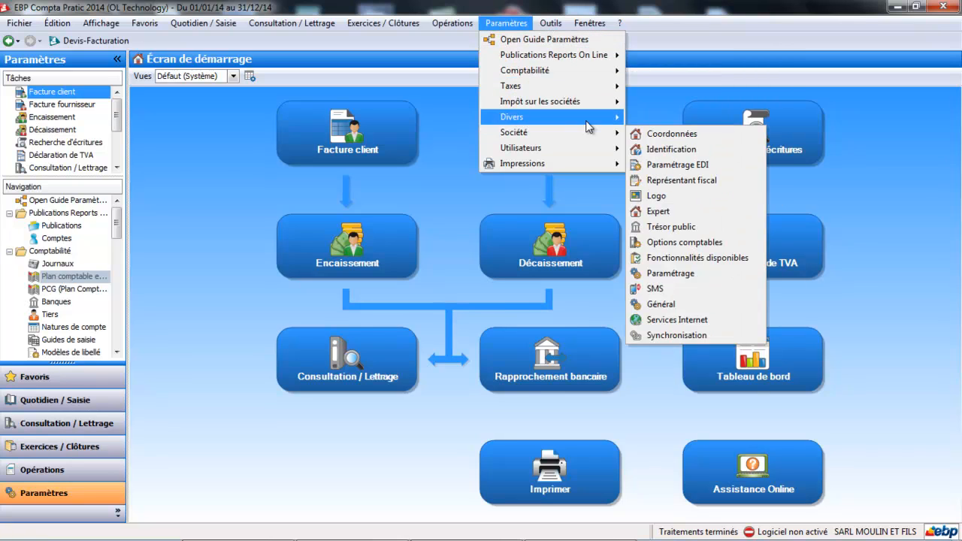
pyautogui.click(651, 151)
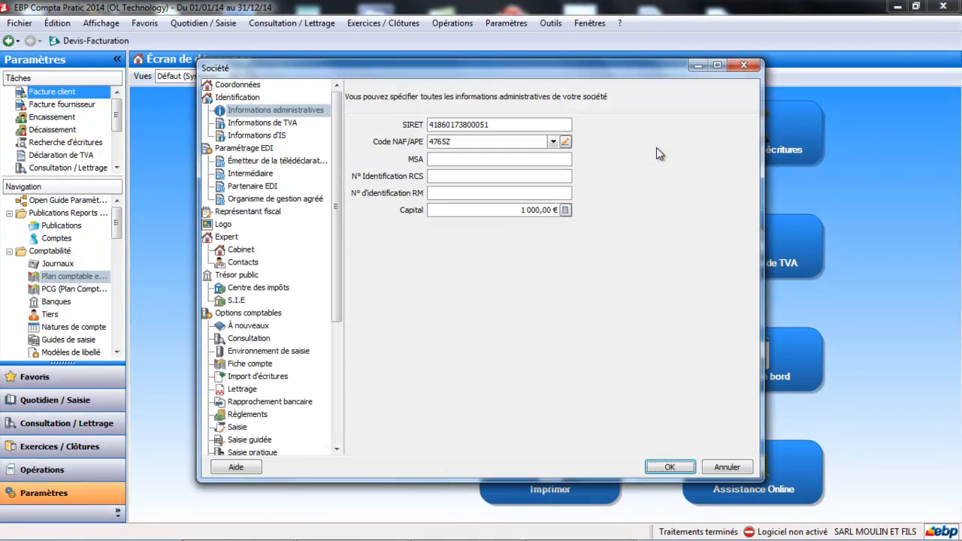
pyautogui.click(262, 125)
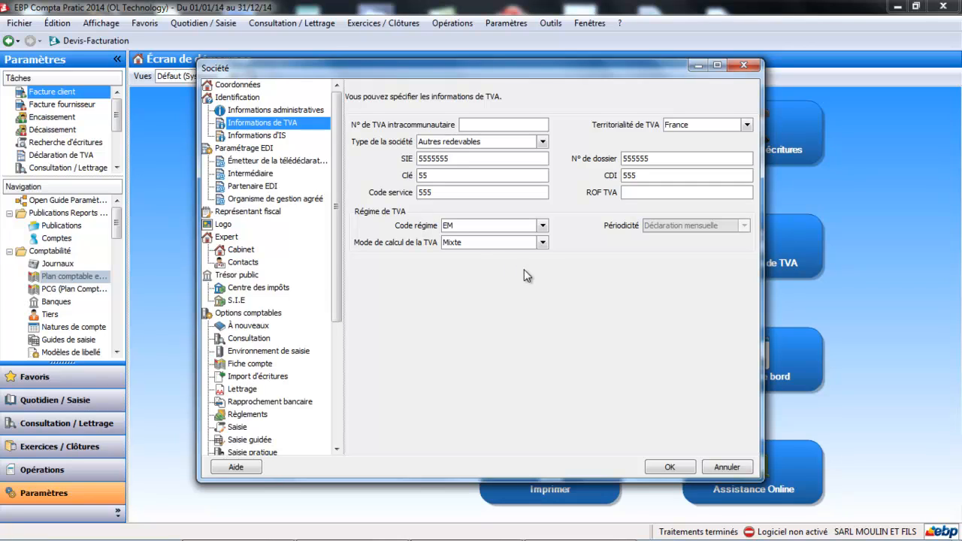
pyautogui.click(542, 243)
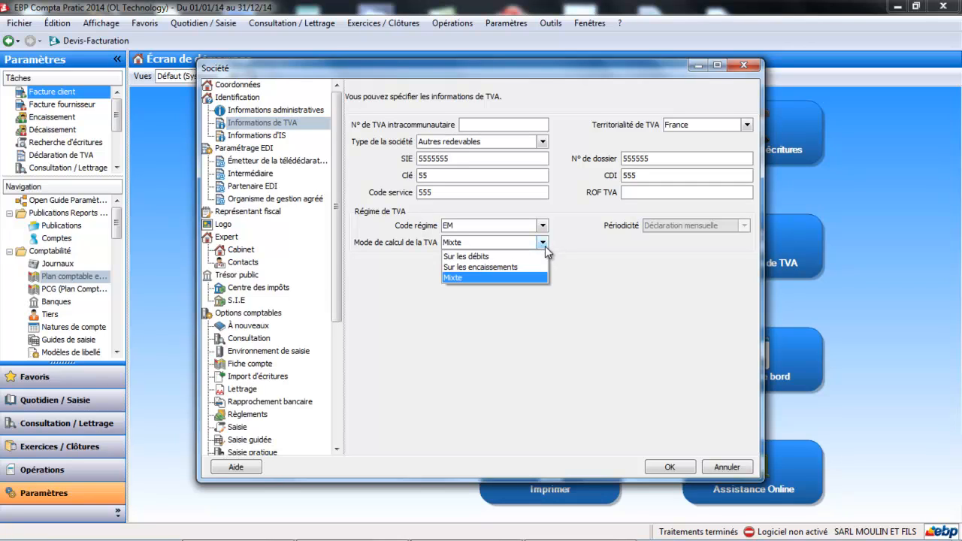
pyautogui.click(520, 278)
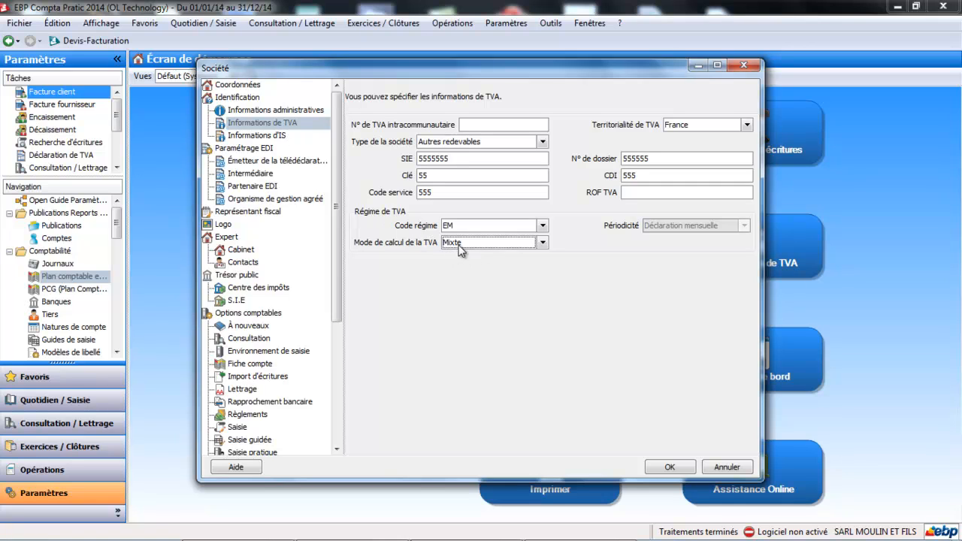
pyautogui.click(542, 242)
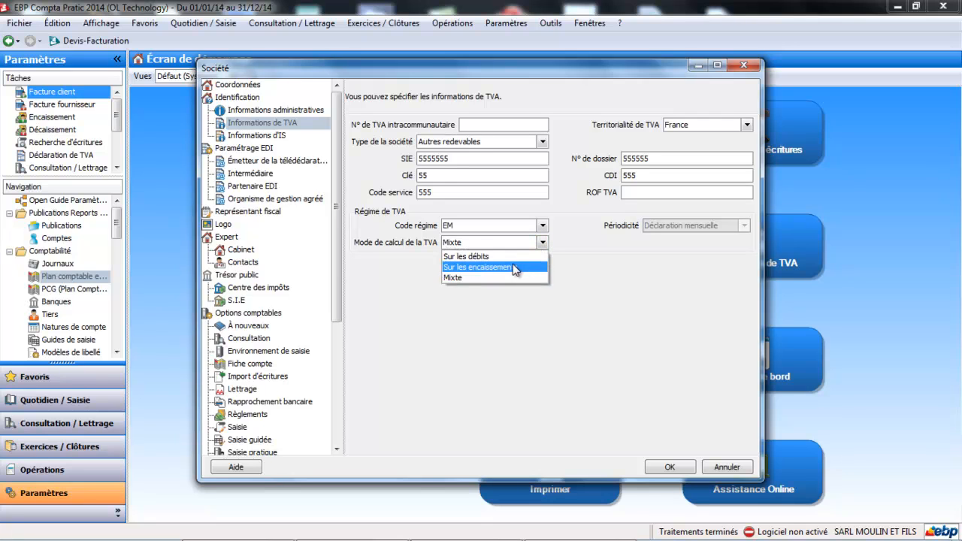
pyautogui.click(516, 268)
# Review the default lettering options for account records (Fiche compte) and validate the company settings
pyautogui.click(249, 363)
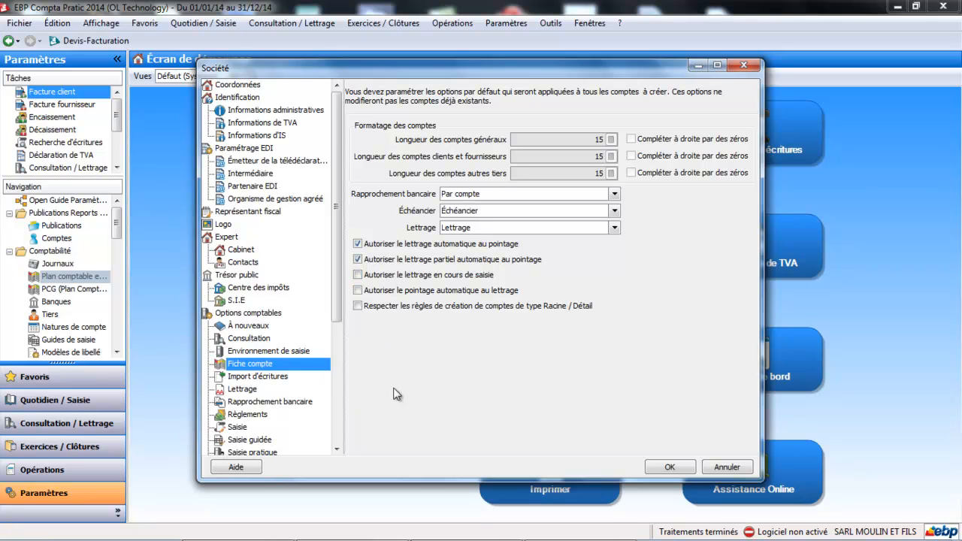
pyautogui.click(671, 468)
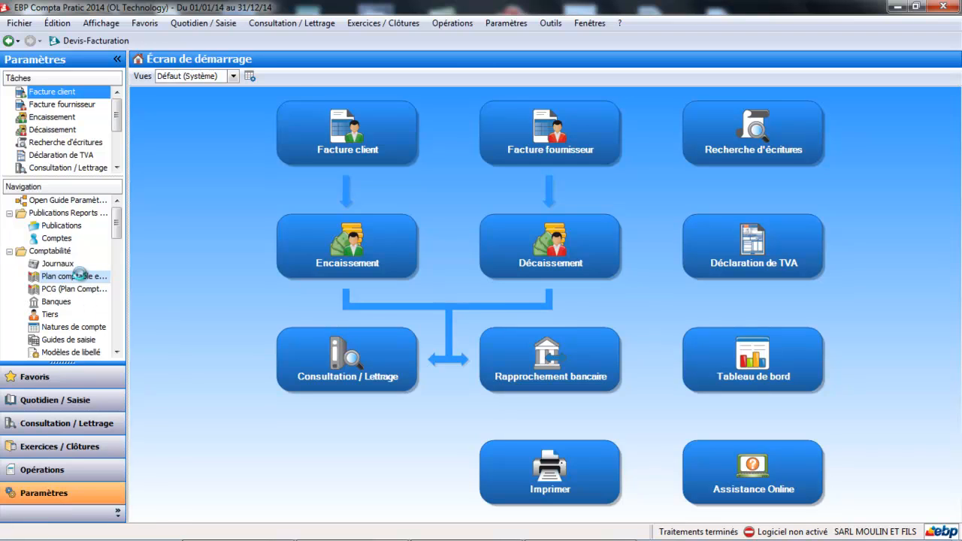
# Examine the VAT settings of account 445662 among the other third-party accounts in the company chart of accounts
pyautogui.click(82, 278)
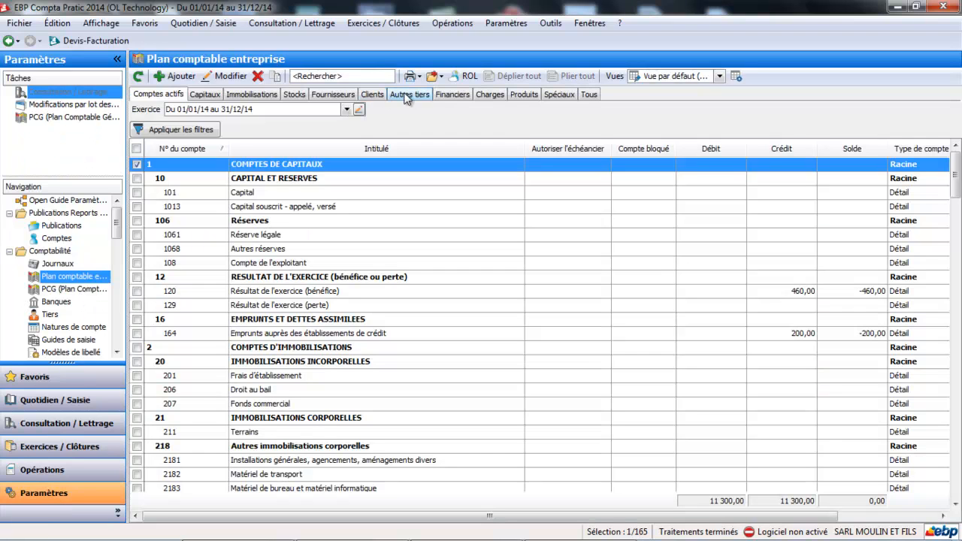
pyautogui.click(410, 94)
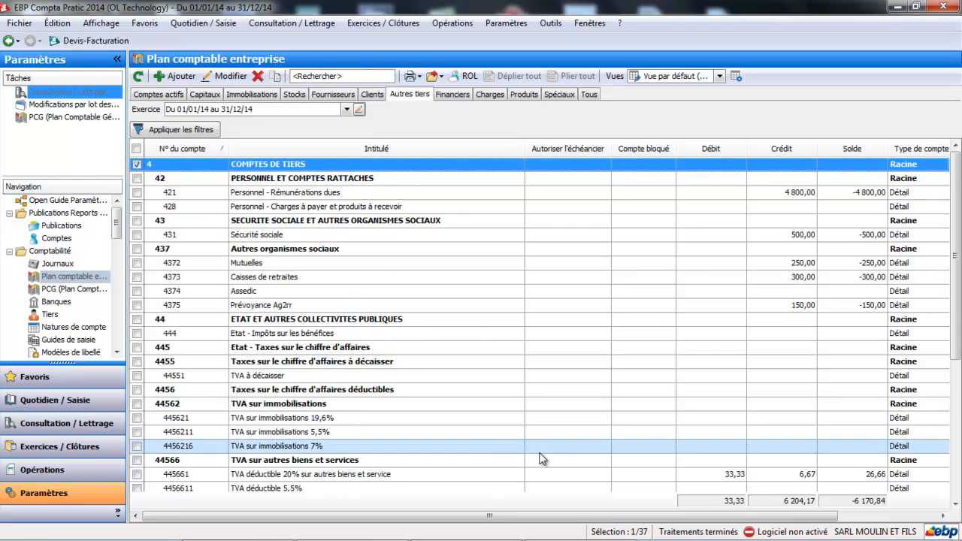
pyautogui.scroll(-1, 955, 317)
pyautogui.scroll(-4, 955, 317)
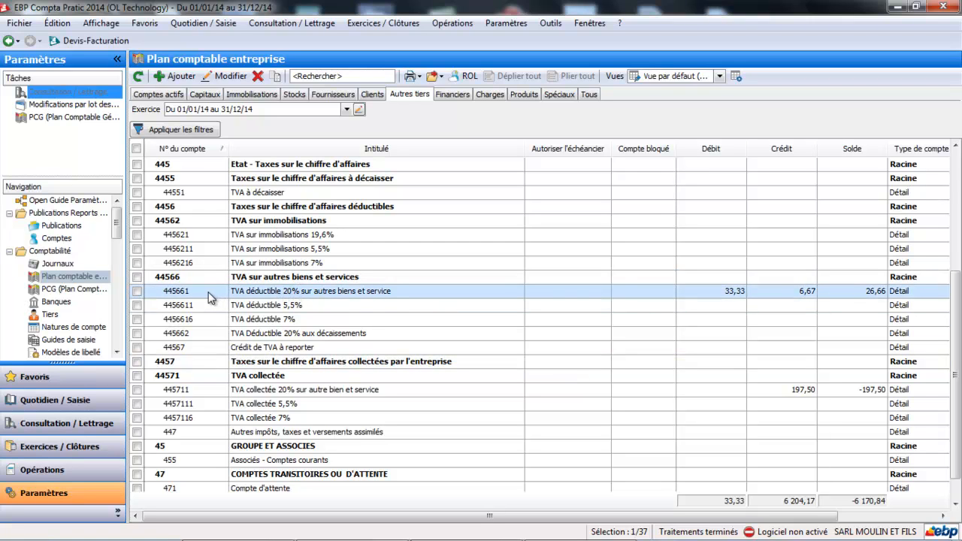
pyautogui.click(213, 333)
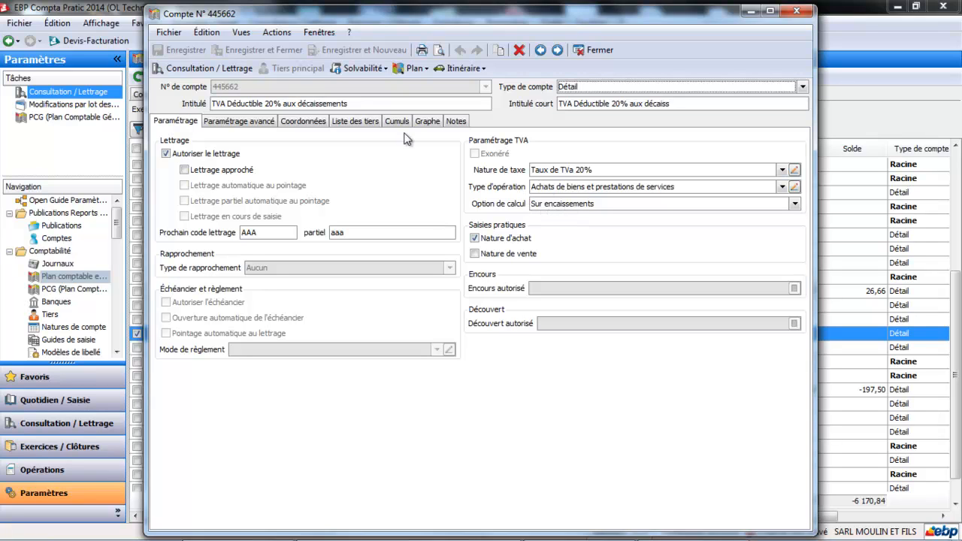
pyautogui.click(592, 50)
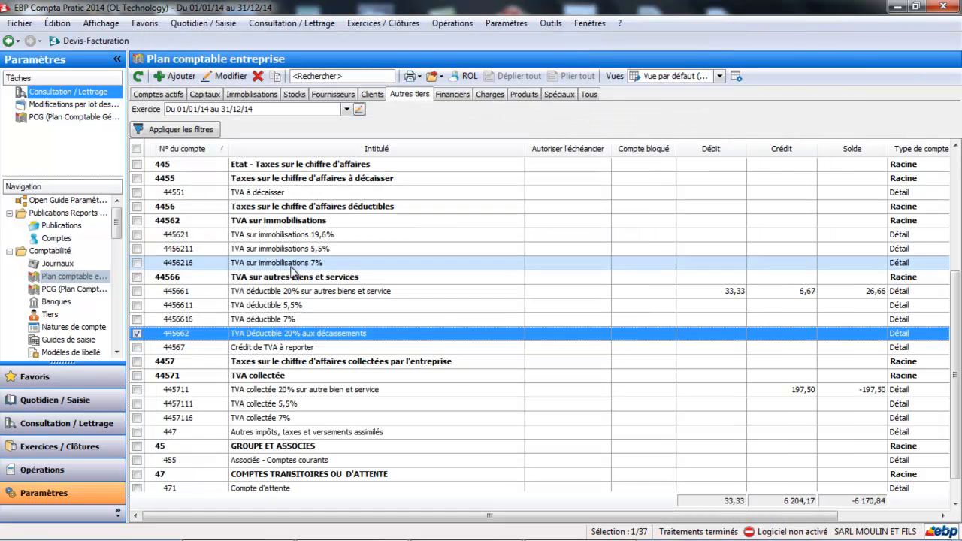
# Create and save detail account 445712, titled TVA collectée 20% aux Encaissement, with tax nature Taux de TVa 20%
pyautogui.click(262, 391)
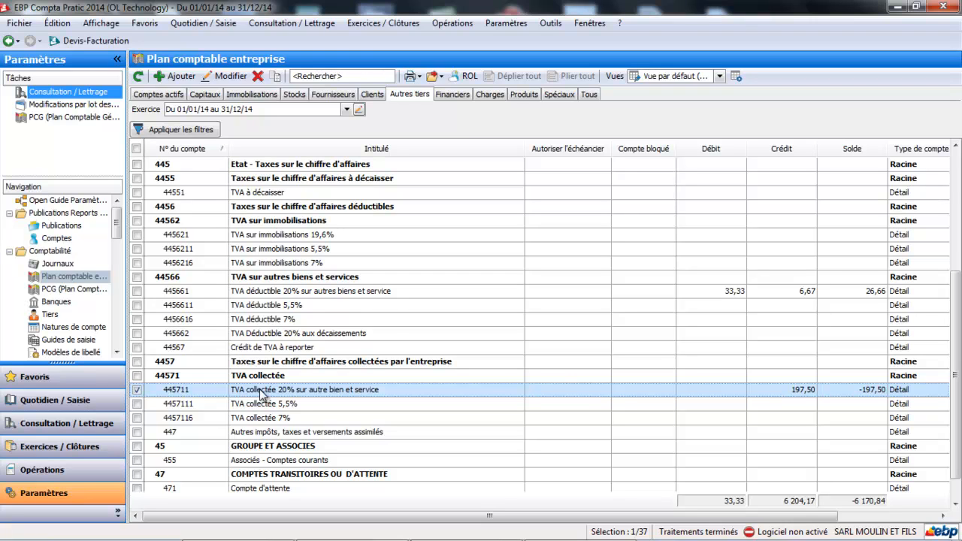
pyautogui.click(177, 78)
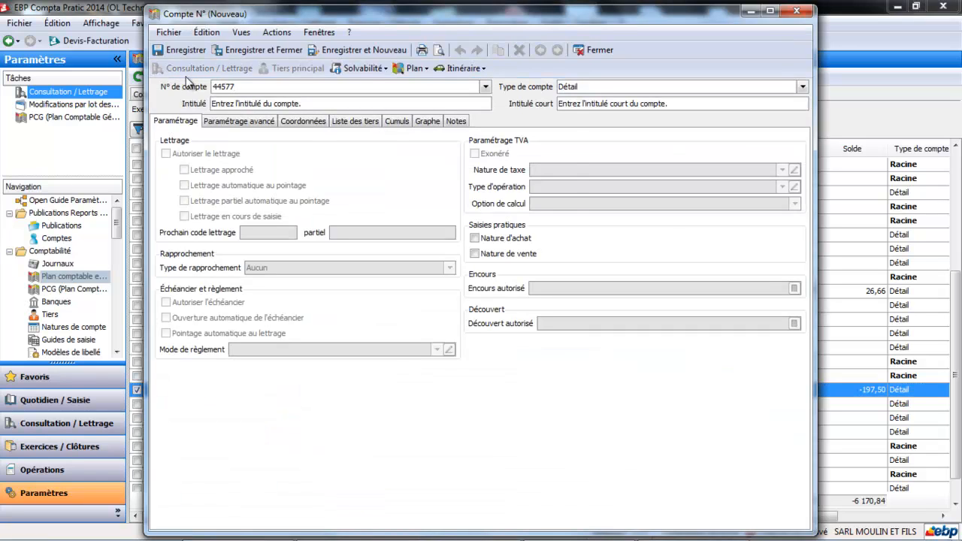
pyautogui.write('12')
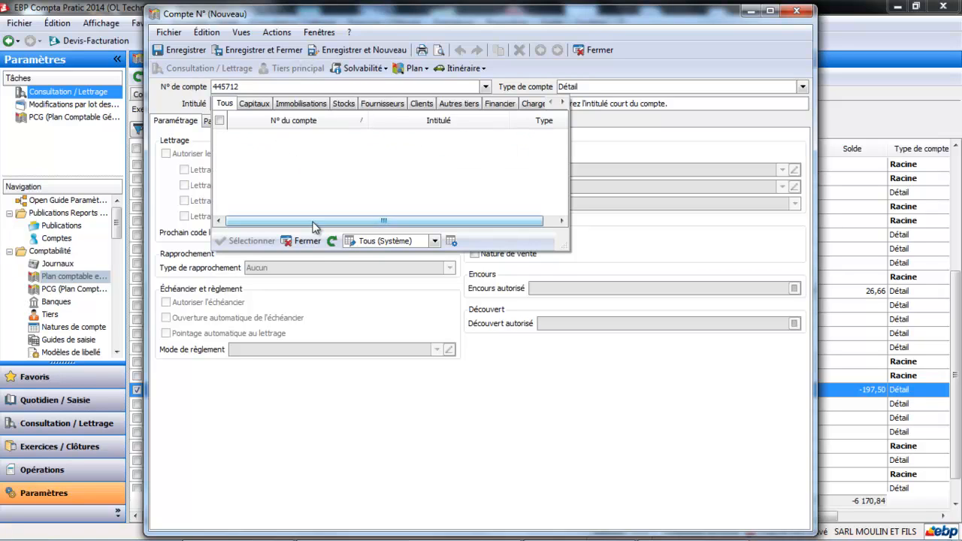
pyautogui.click(317, 245)
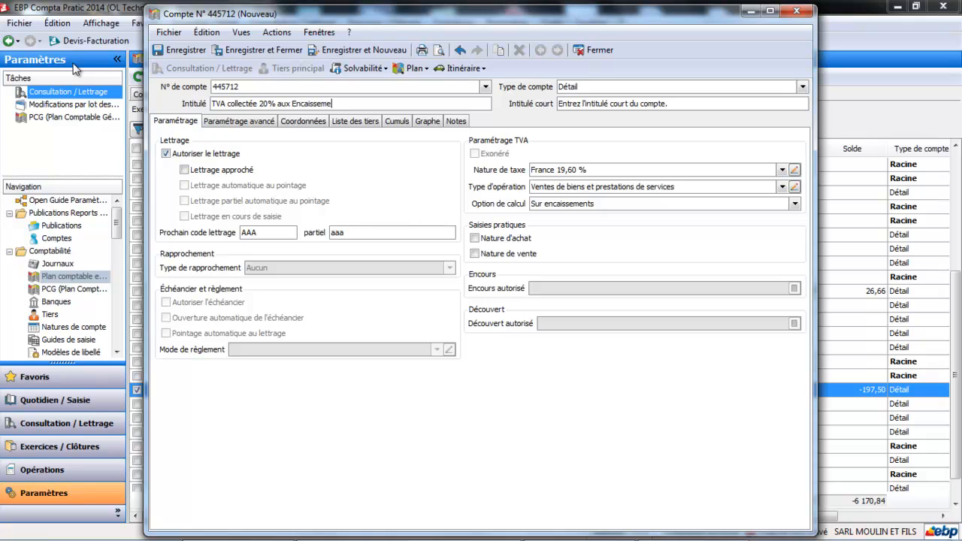
pyautogui.press('Tab')
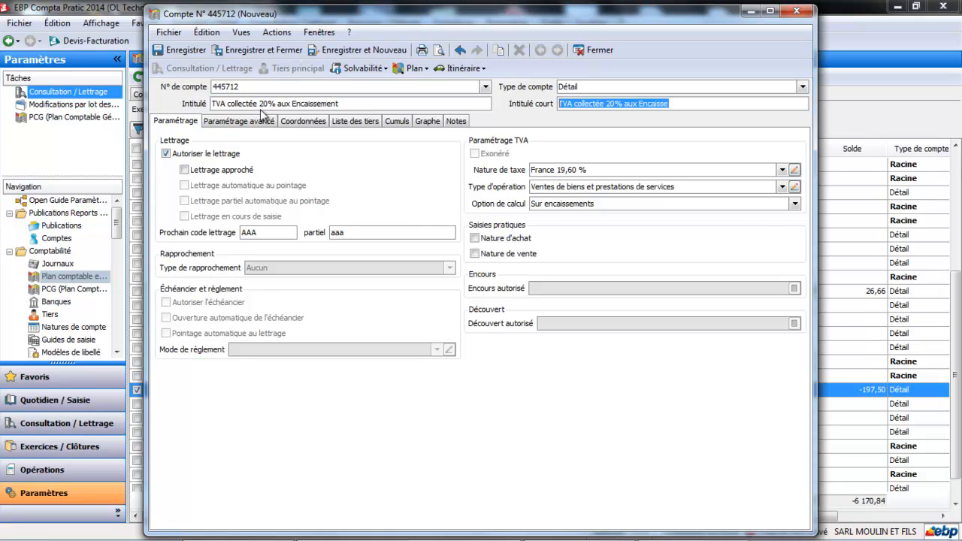
pyautogui.click(782, 170)
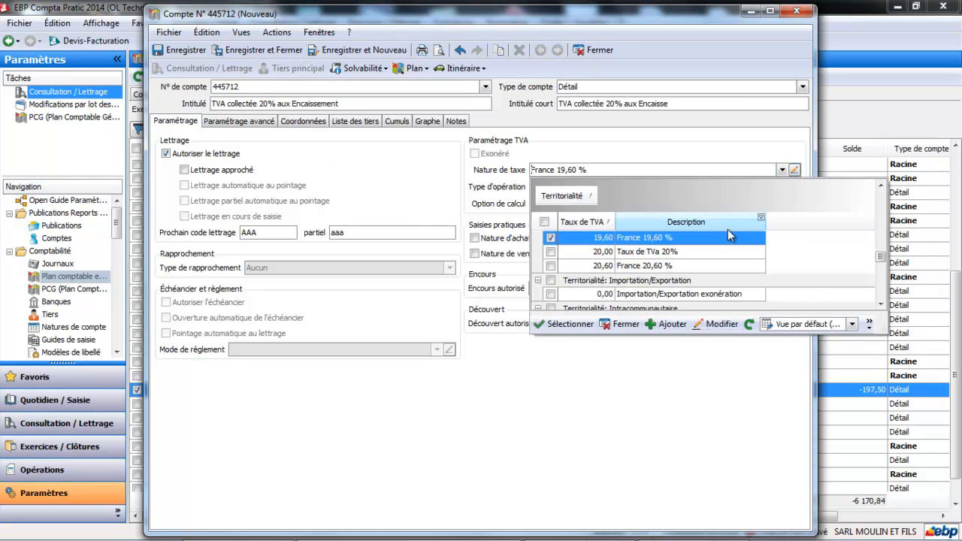
pyautogui.click(717, 251)
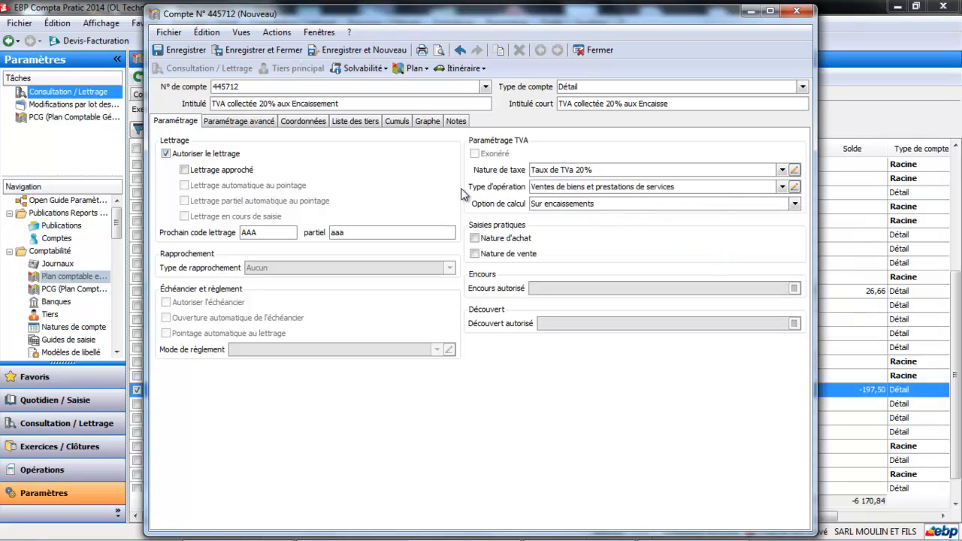
pyautogui.click(279, 50)
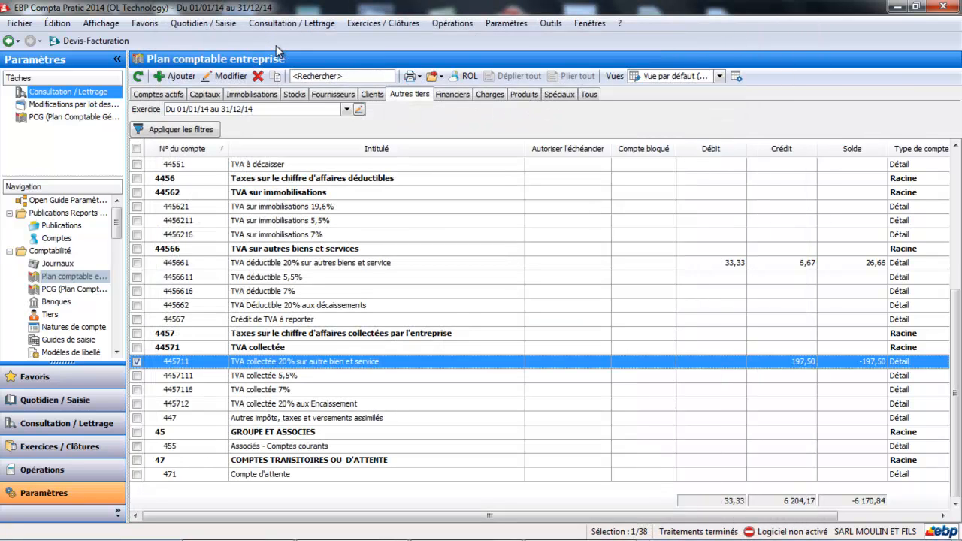
# Check the lettering options of supplier account 401ORANGE and close its record
pyautogui.click(332, 96)
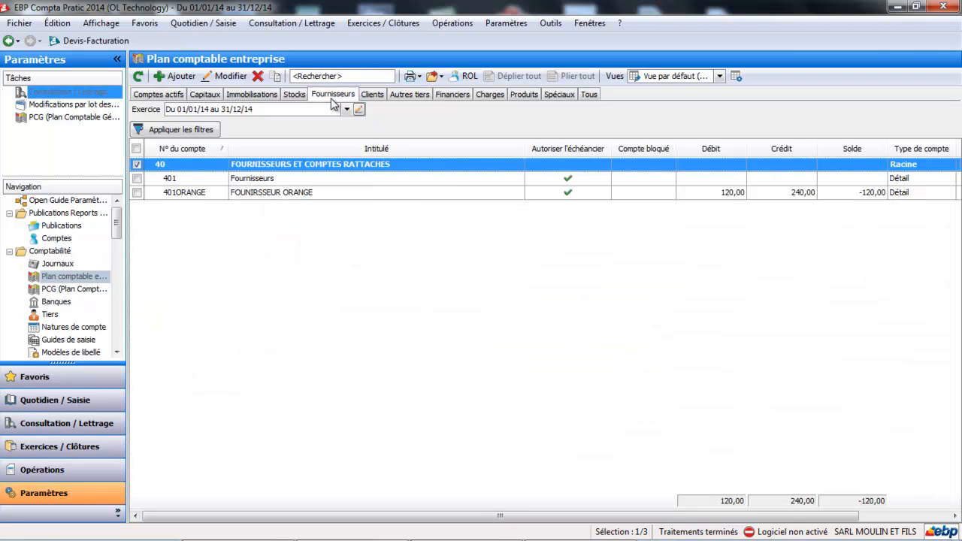
pyautogui.doubleClick(295, 195)
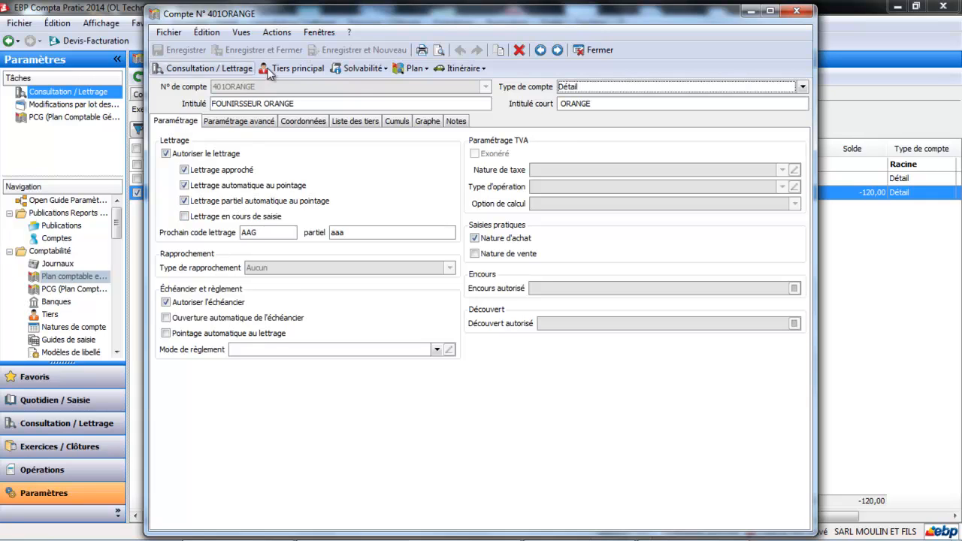
pyautogui.click(586, 49)
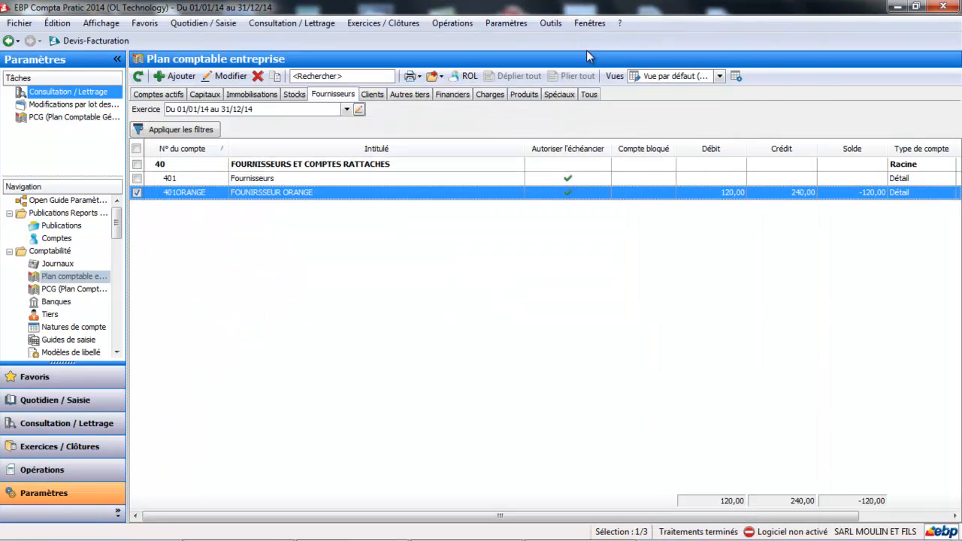
# On the named customer's 411 account, disable lettering during entry, enable automatic partial lettering on pointing, and save the record
pyautogui.click(373, 95)
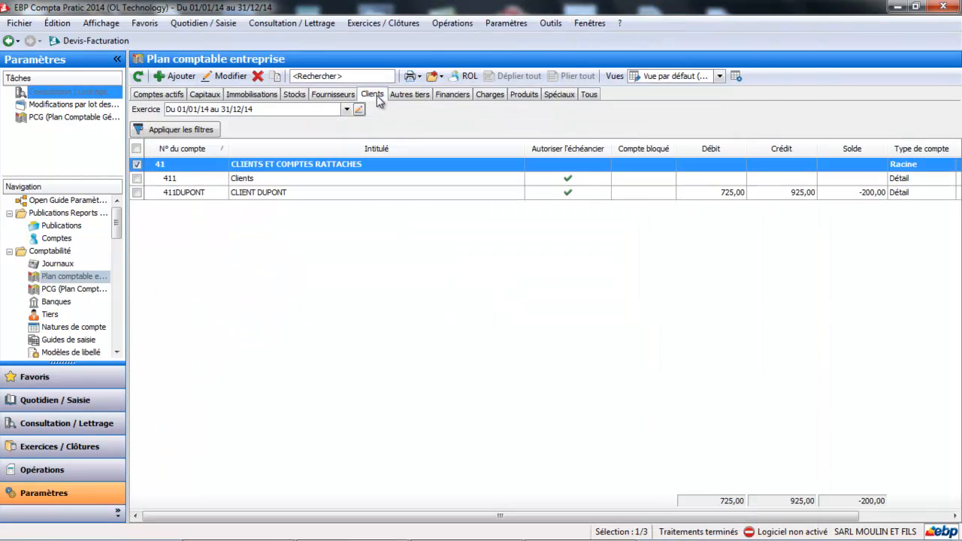
pyautogui.doubleClick(310, 193)
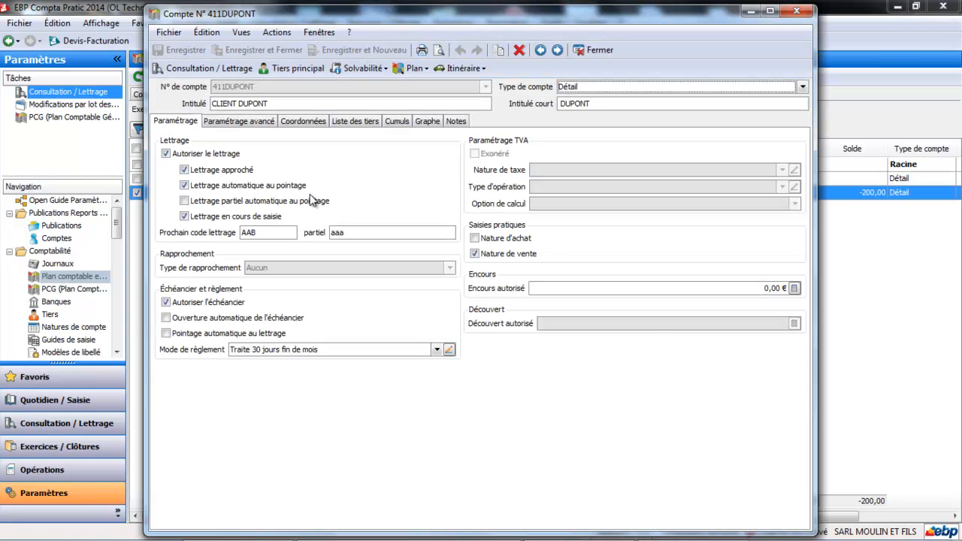
pyautogui.click(188, 219)
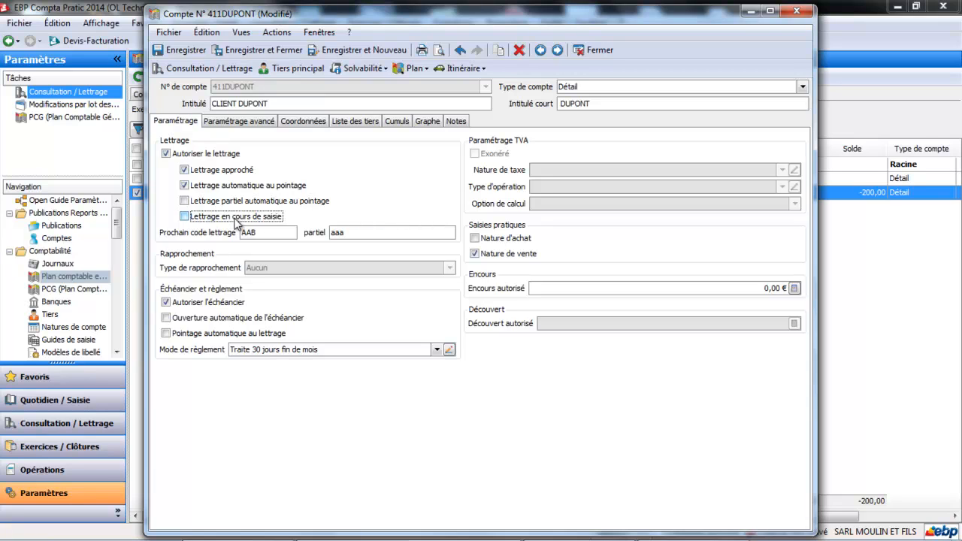
pyautogui.click(188, 204)
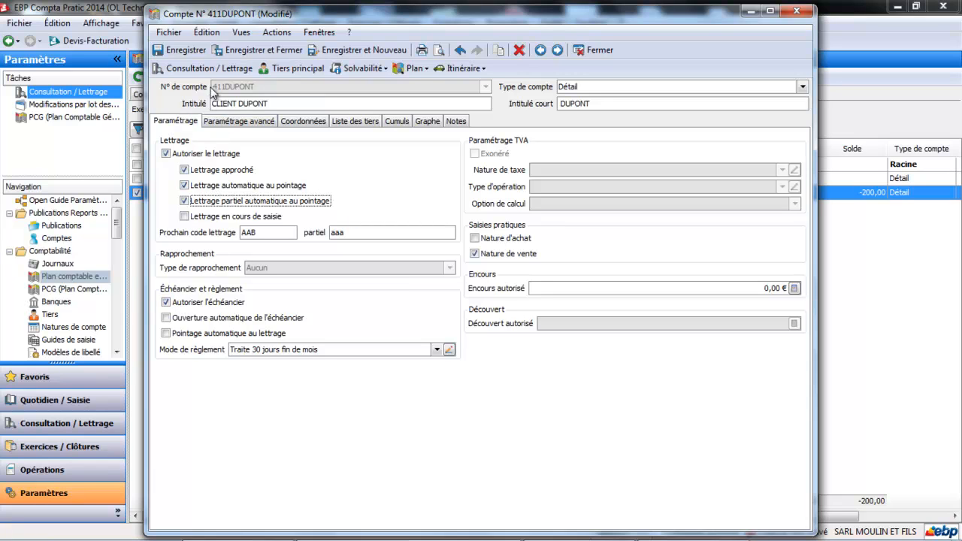
pyautogui.click(189, 50)
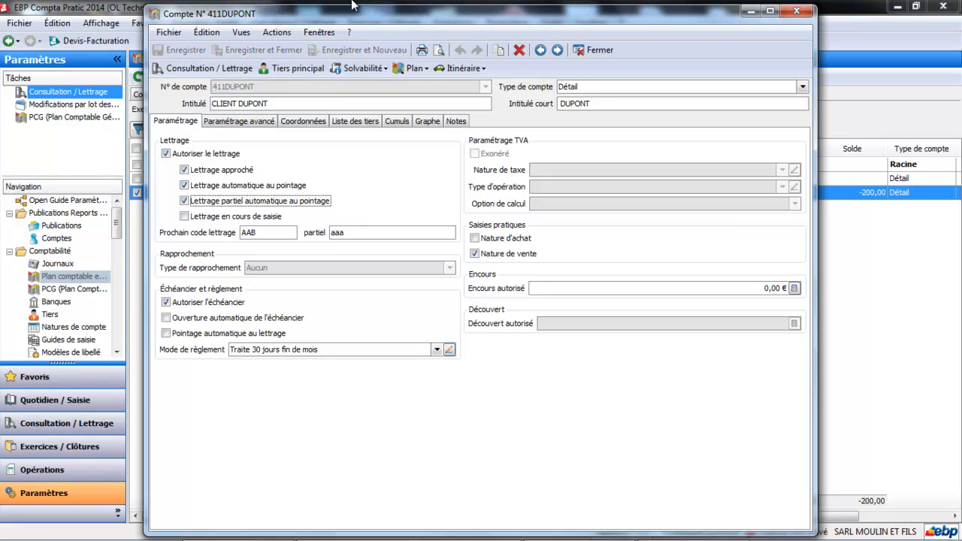
pyautogui.click(595, 50)
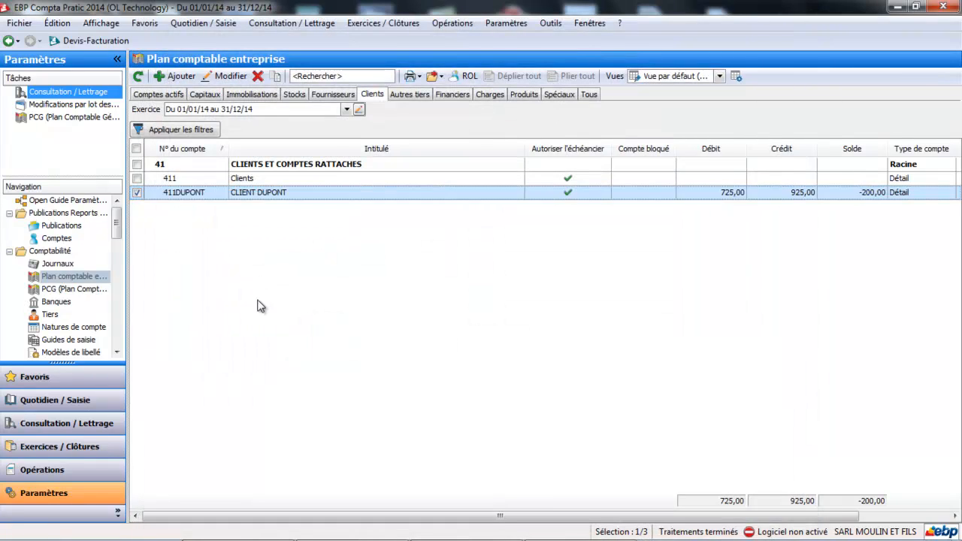
# In the AC purchases journal for August 2014, enter a supplier line on account 401ORANGE with a credit of 50,00
pyautogui.click(53, 401)
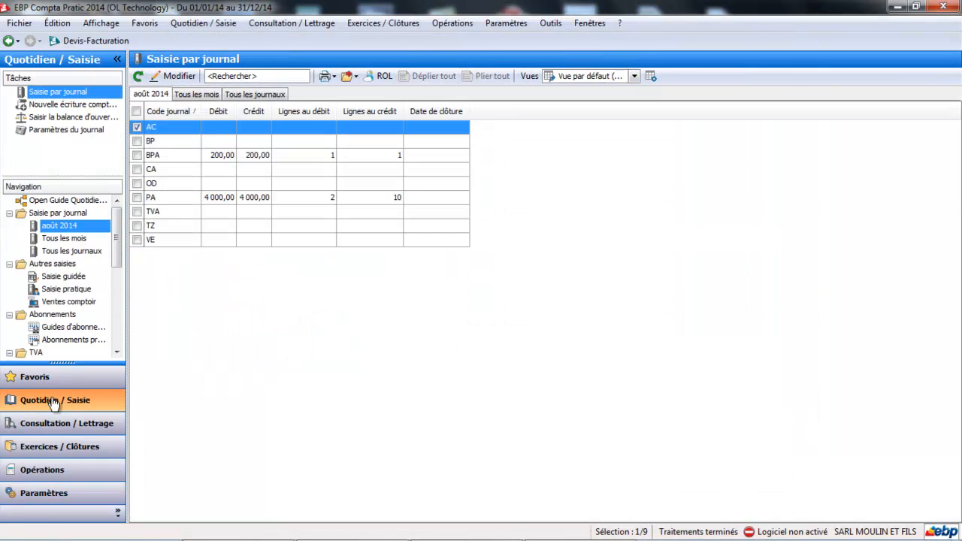
pyautogui.doubleClick(163, 132)
pyautogui.click(264, 170)
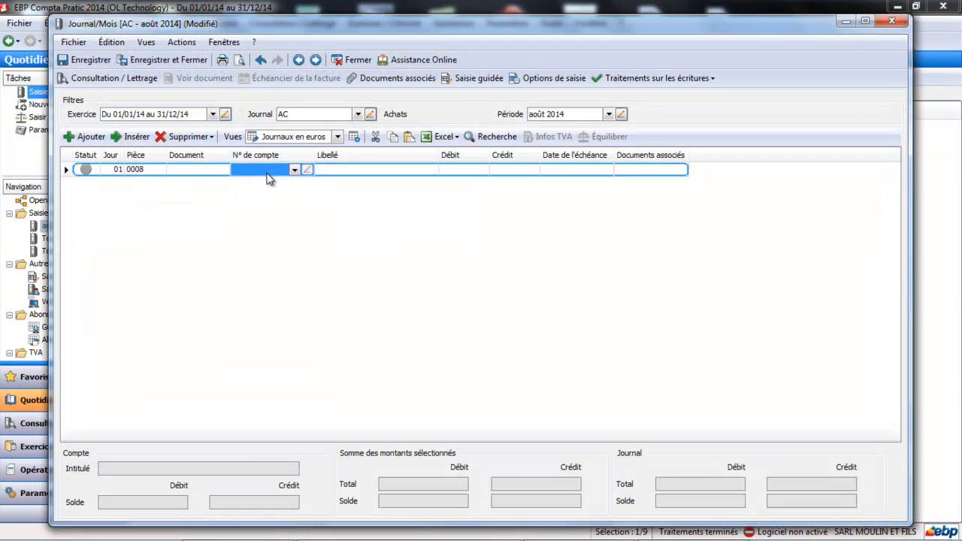
pyautogui.click(269, 174)
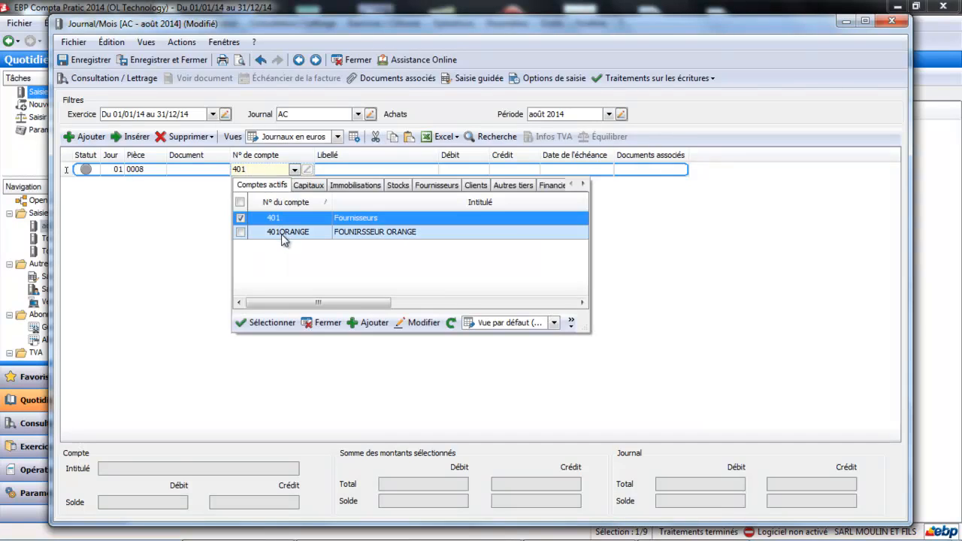
pyautogui.doubleClick(285, 232)
pyautogui.press('Tab')
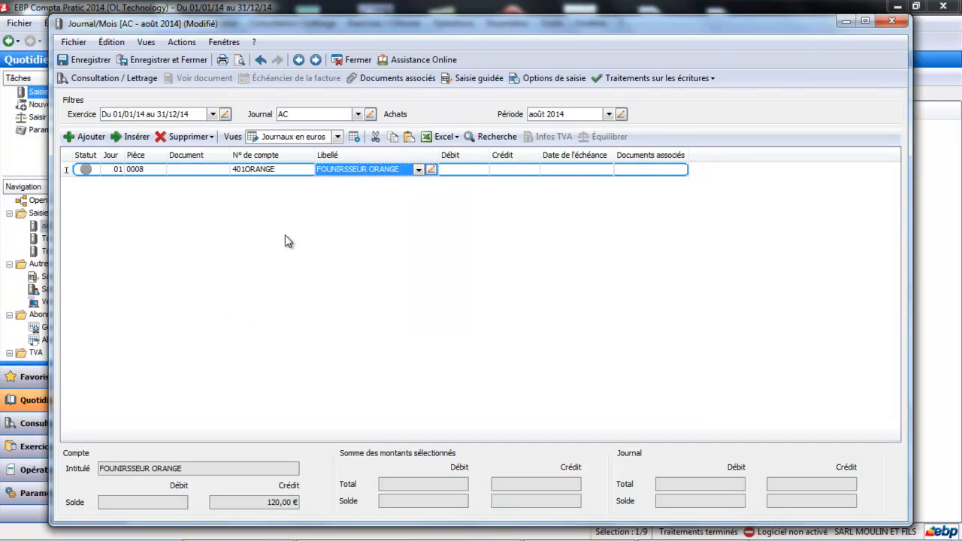
pyautogui.press('Tab')
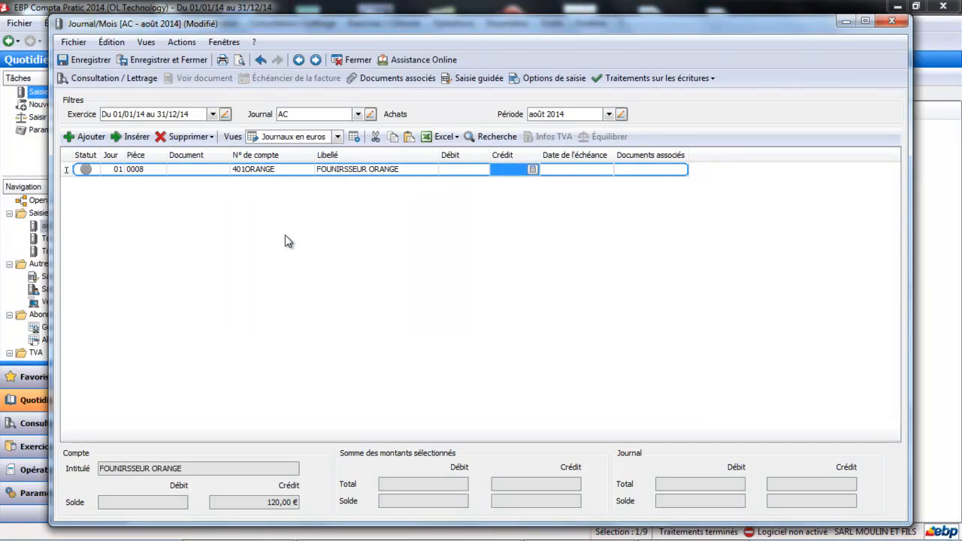
pyautogui.click(497, 172)
pyautogui.write('50')
pyautogui.press('Tab')
pyautogui.press('Return')
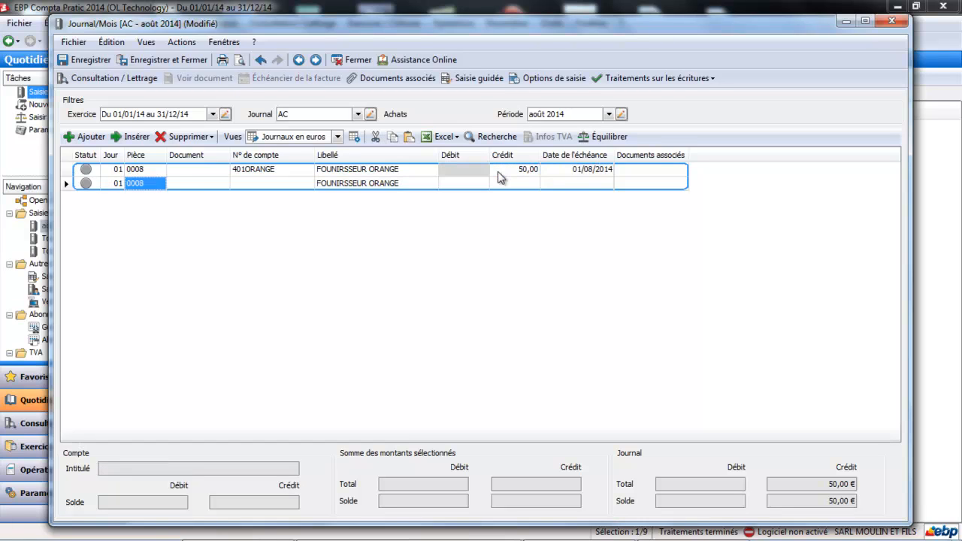
# Add a deductible VAT line on account 445662 to the purchase entry, accepting the proposed debit amount
pyautogui.write('44566')
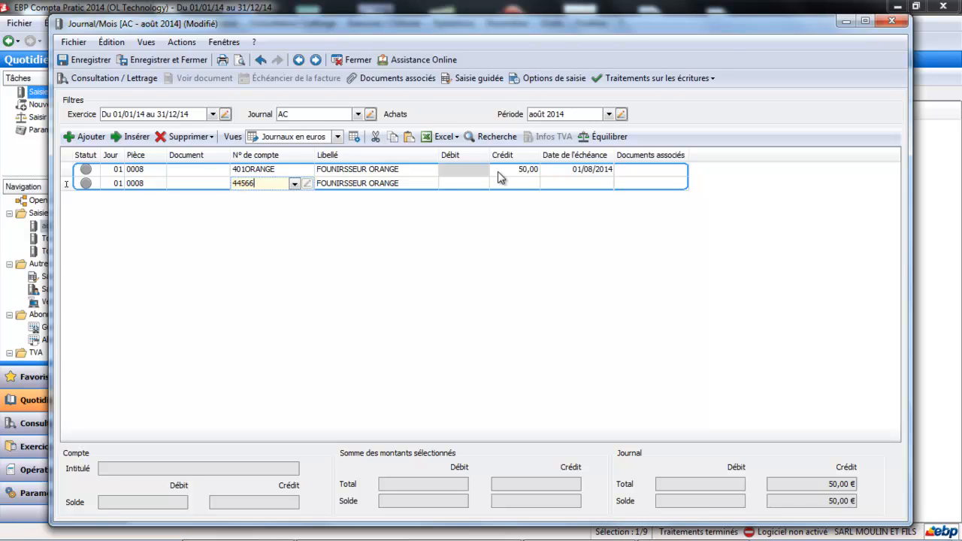
pyautogui.write('2')
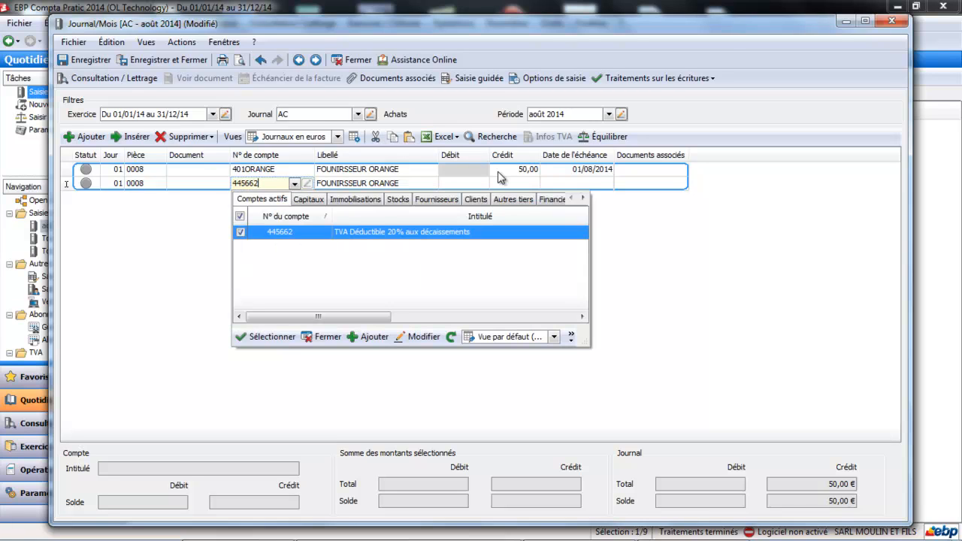
pyautogui.click(430, 235)
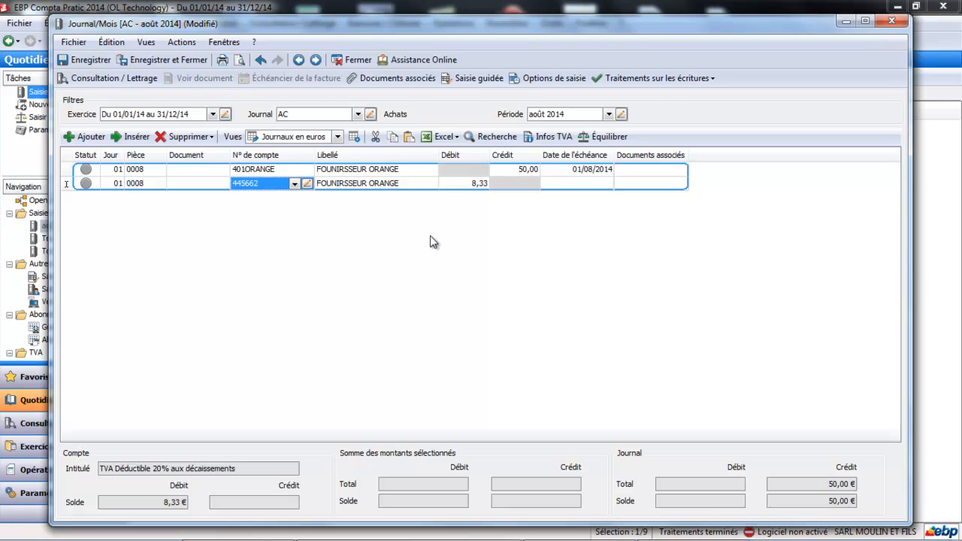
pyautogui.press('Return')
pyautogui.press('Return')
pyautogui.press('Return')
pyautogui.press('Return')
pyautogui.press('Return')
pyautogui.press('Return')
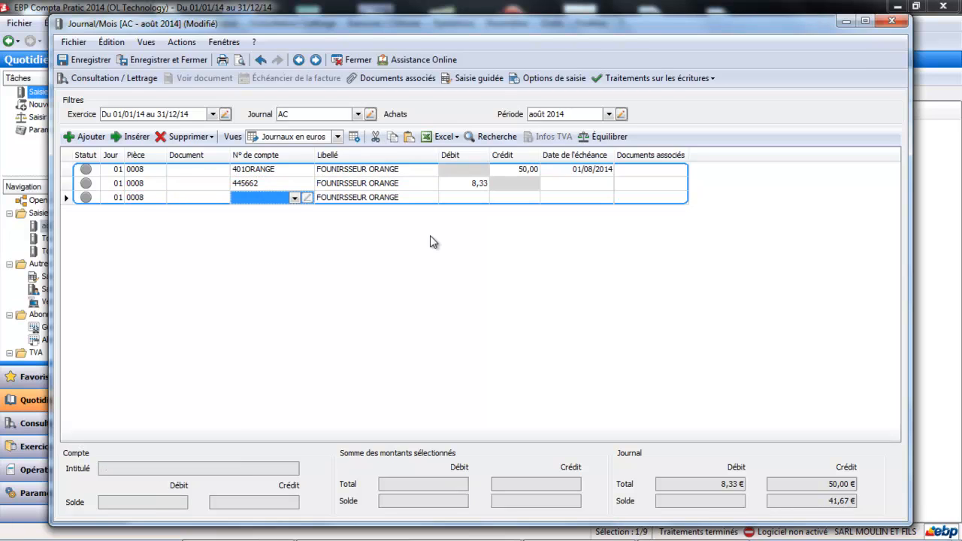
# Balance the purchase entry with expense account 6261 Téléphone Orange, then save and close the journal
pyautogui.write('626')
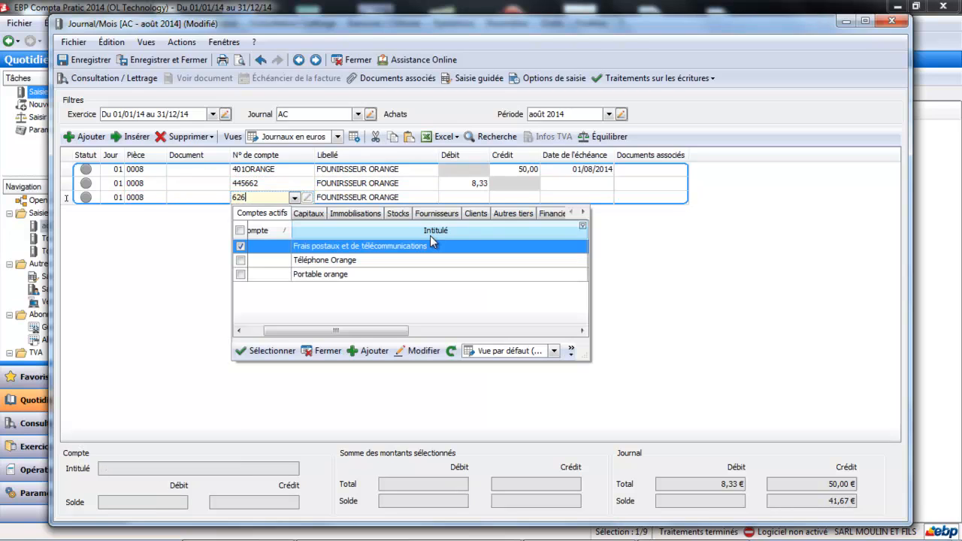
pyautogui.click(406, 262)
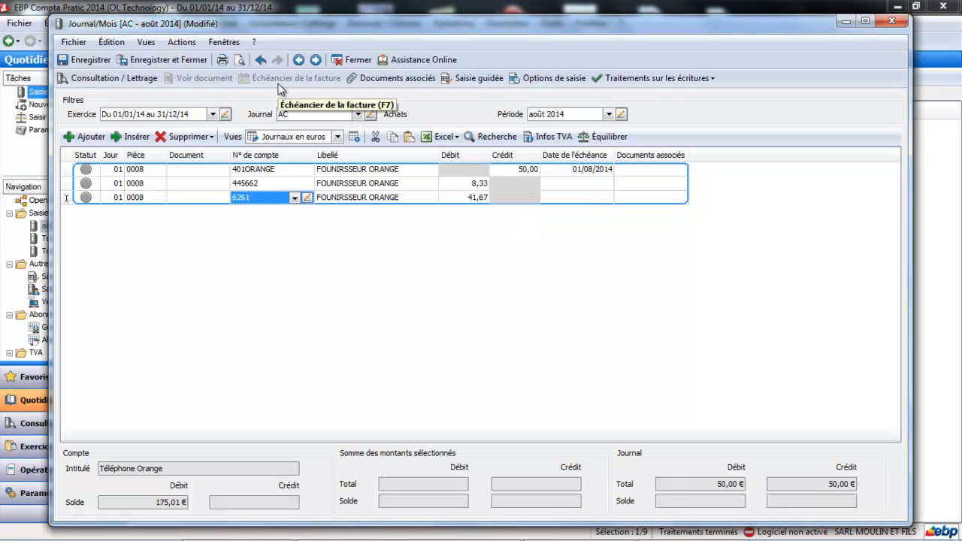
pyautogui.click(166, 60)
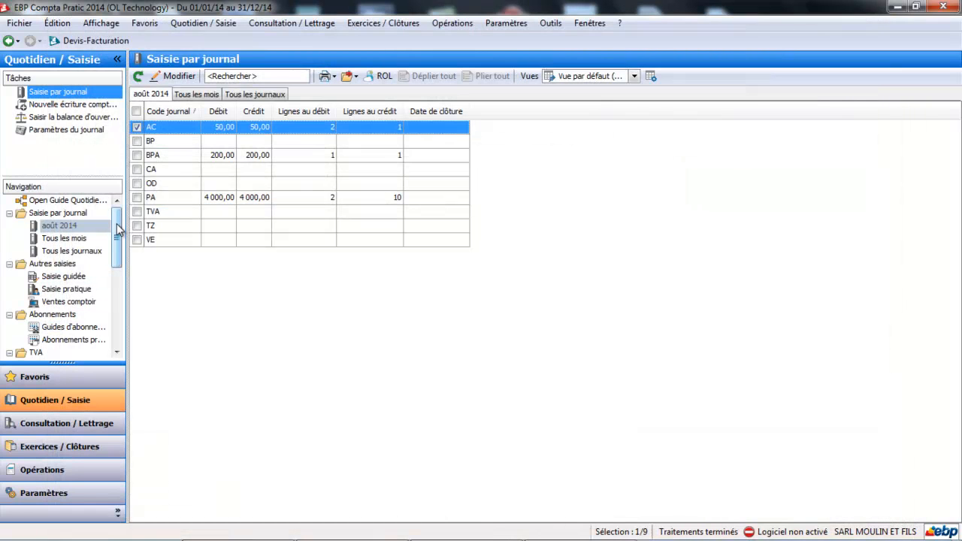
# Generate a new 3310 CA3 VAT declaration for August 2014 from the list of VAT declarations
pyautogui.moveTo(118, 229); pyautogui.dragTo(119, 272)
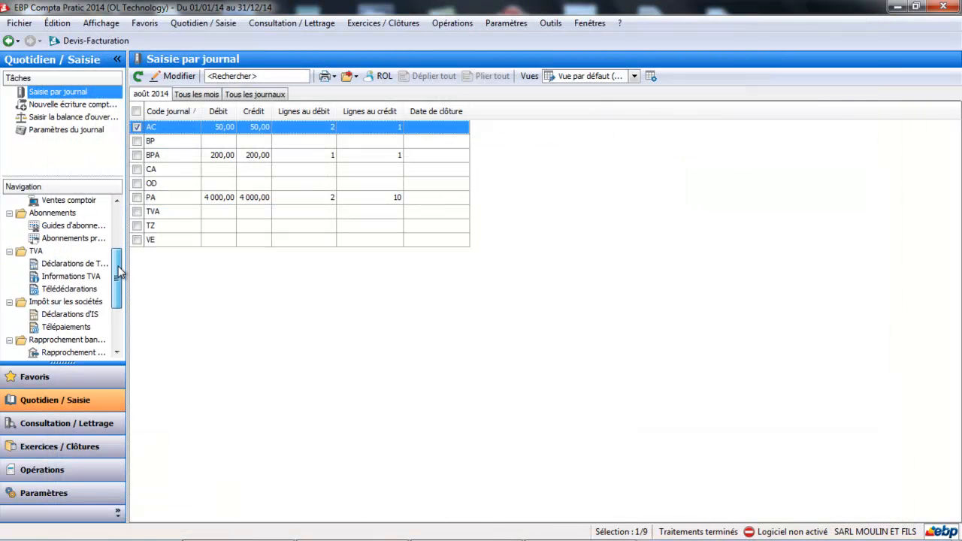
pyautogui.click(76, 265)
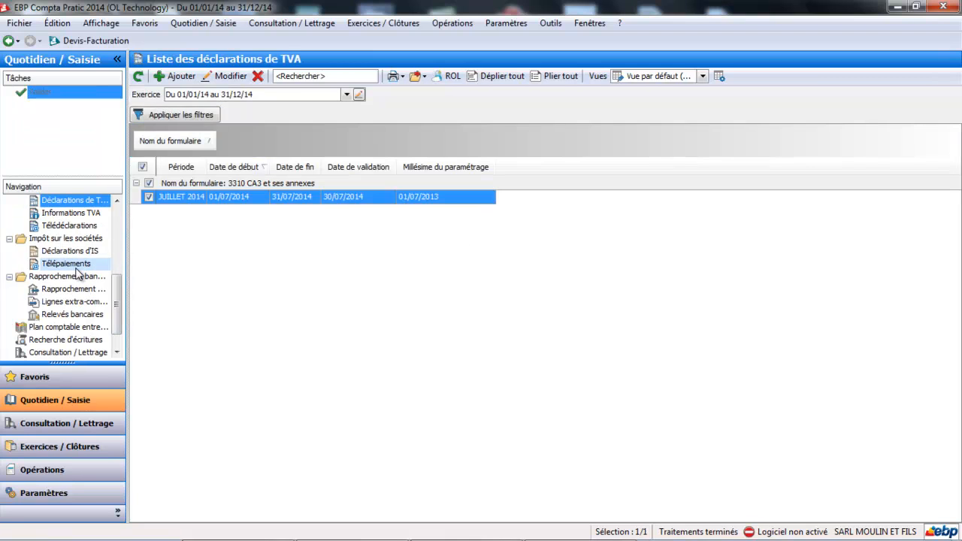
pyautogui.click(186, 78)
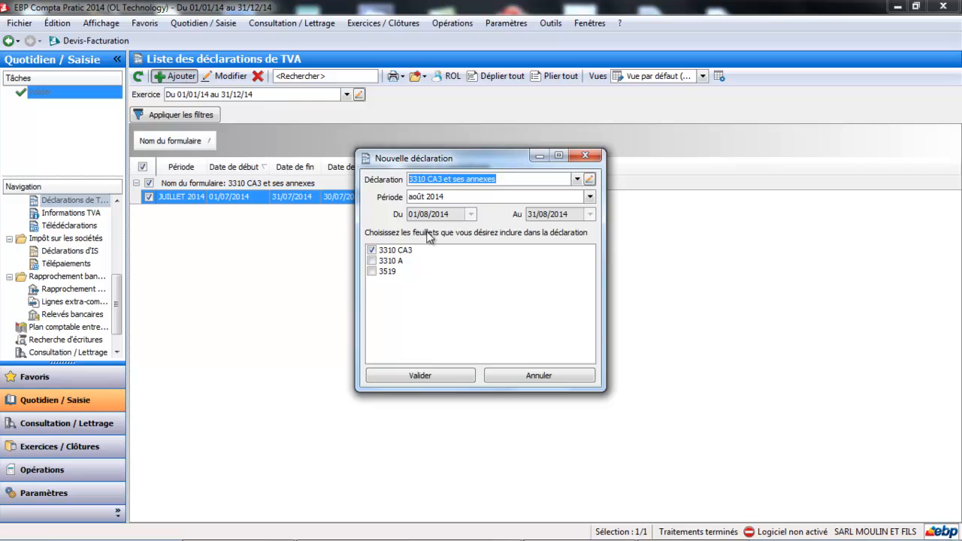
pyautogui.click(441, 375)
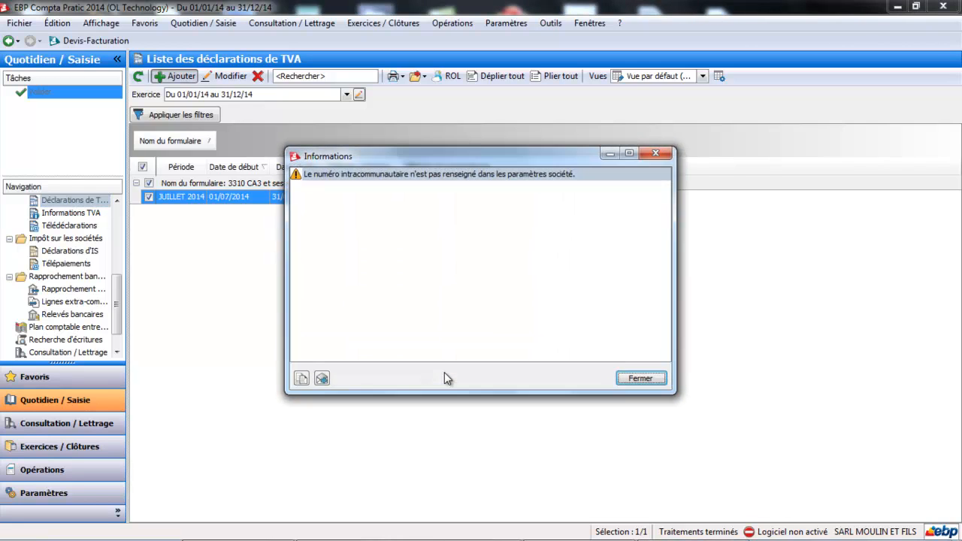
pyautogui.click(653, 379)
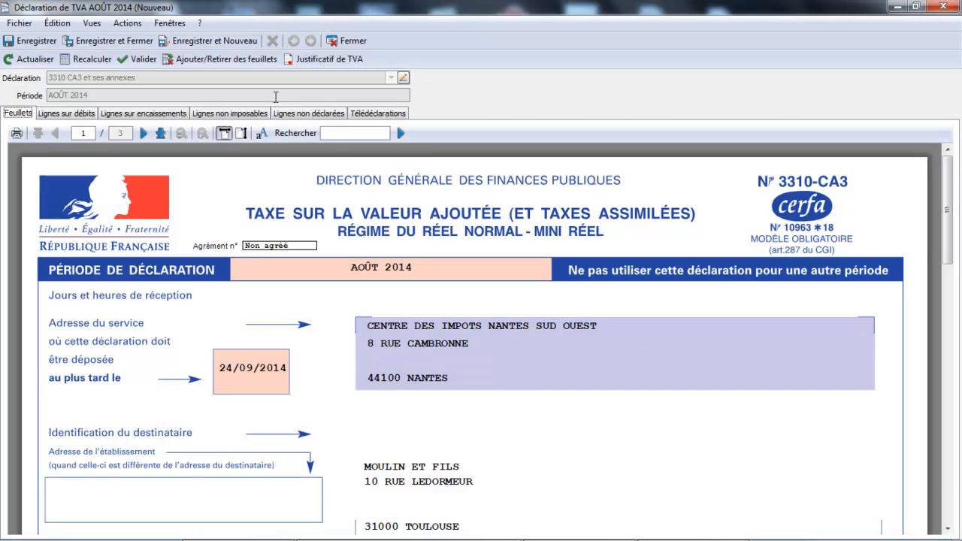
# Check the declaration's debit lines, receipt lines and the VAT sections of form page 2, then close it without saving
pyautogui.click(85, 114)
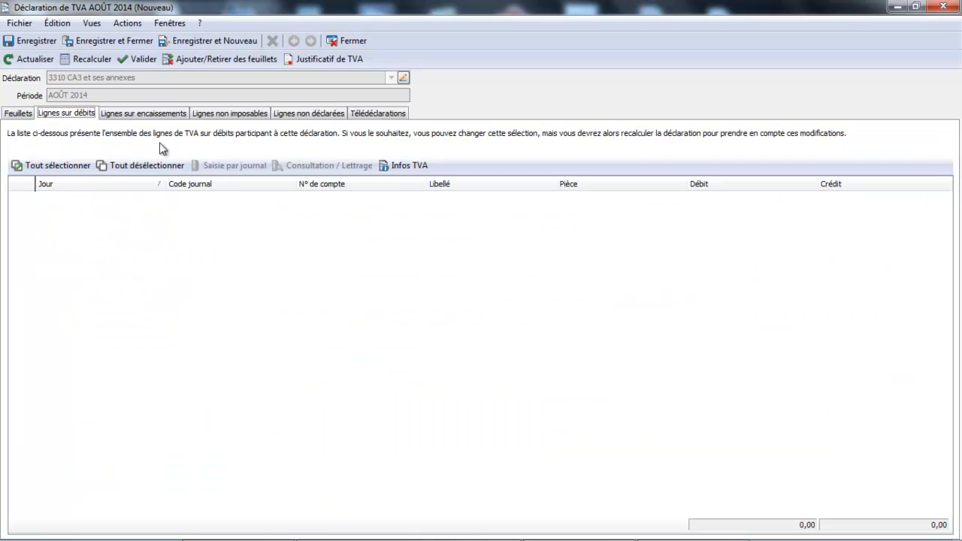
pyautogui.click(167, 116)
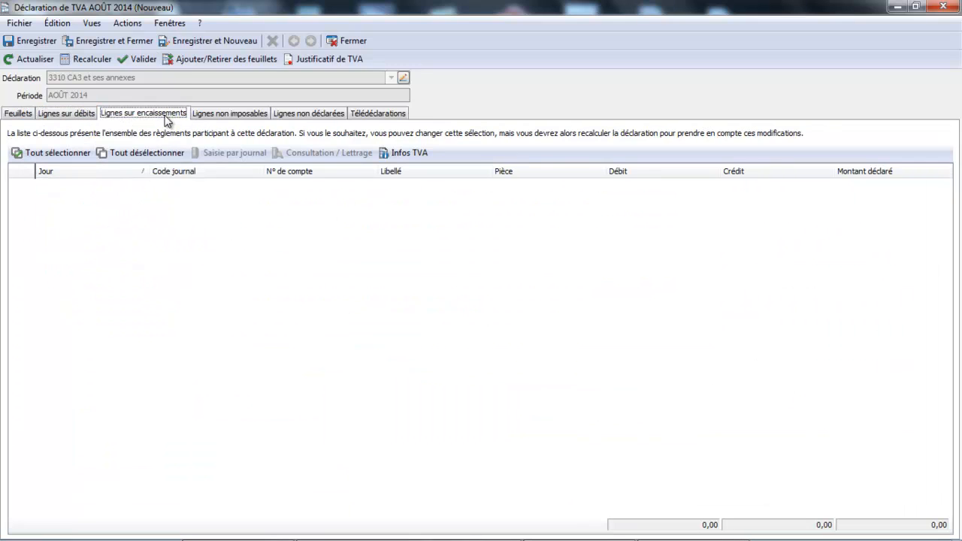
pyautogui.click(33, 117)
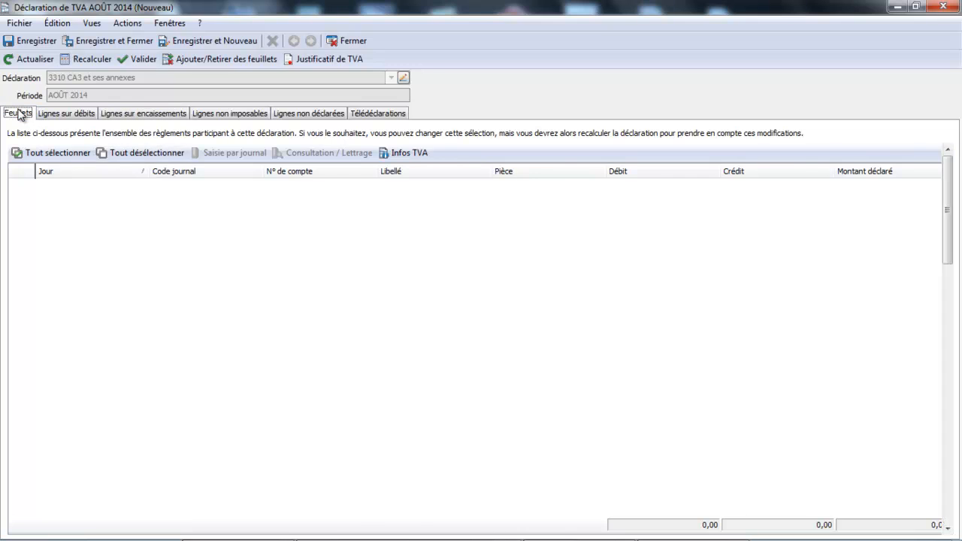
pyautogui.click(143, 135)
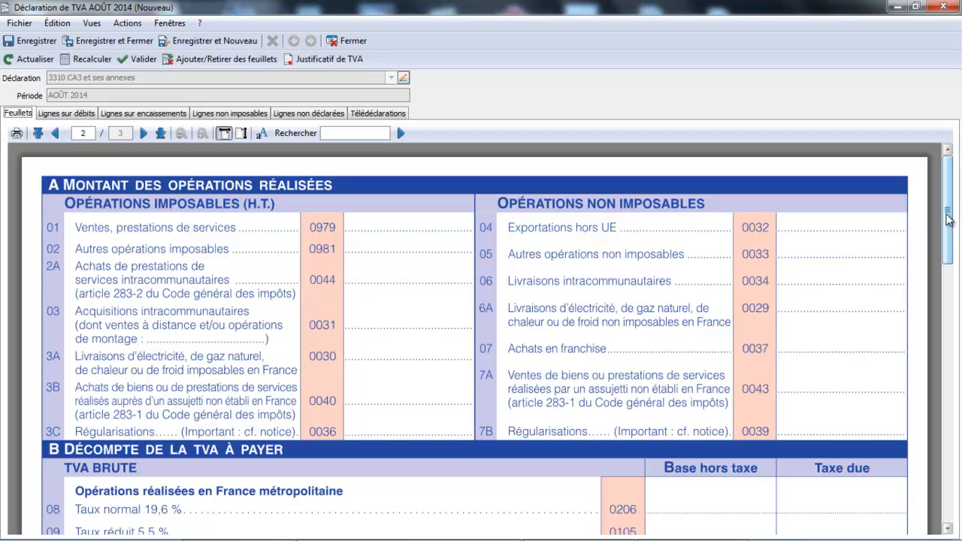
pyautogui.moveTo(952, 253); pyautogui.dragTo(952, 313)
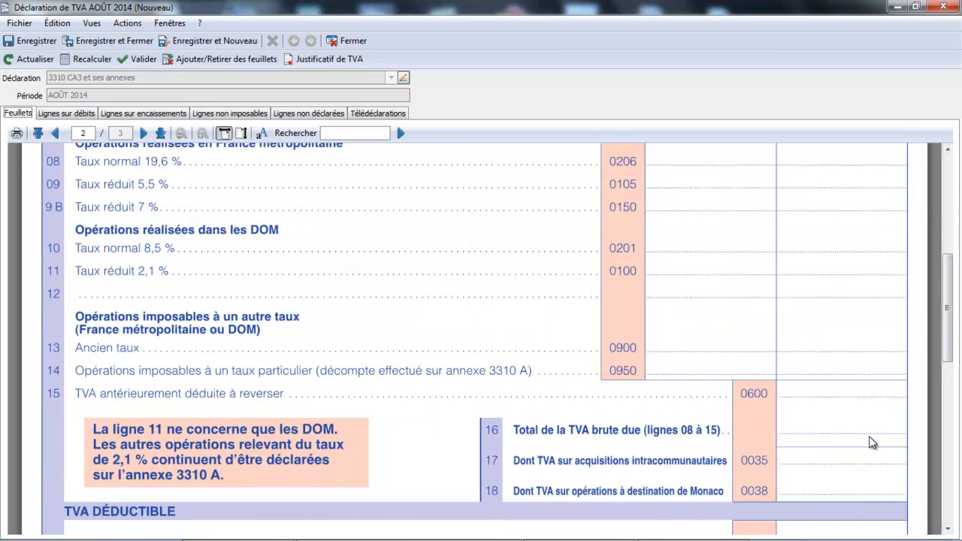
pyautogui.click(950, 528)
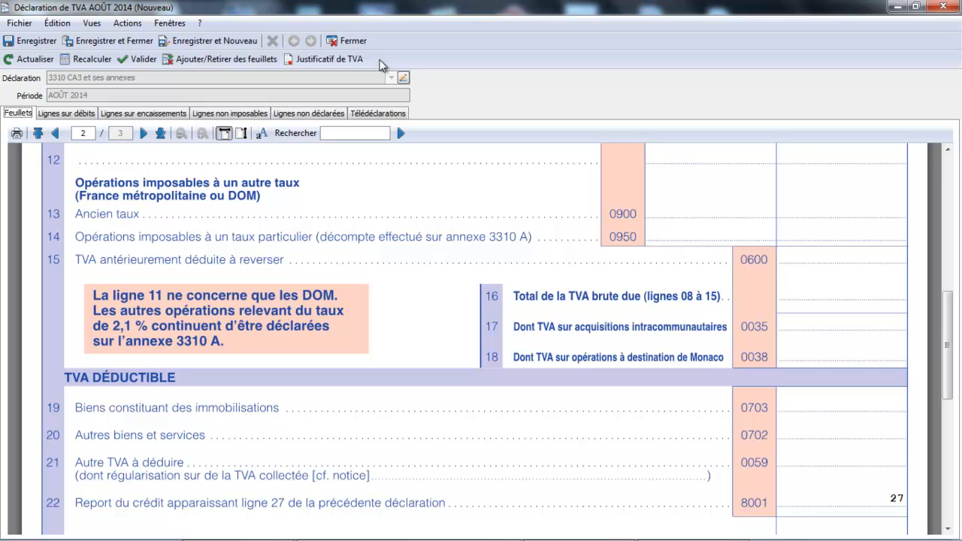
pyautogui.click(356, 44)
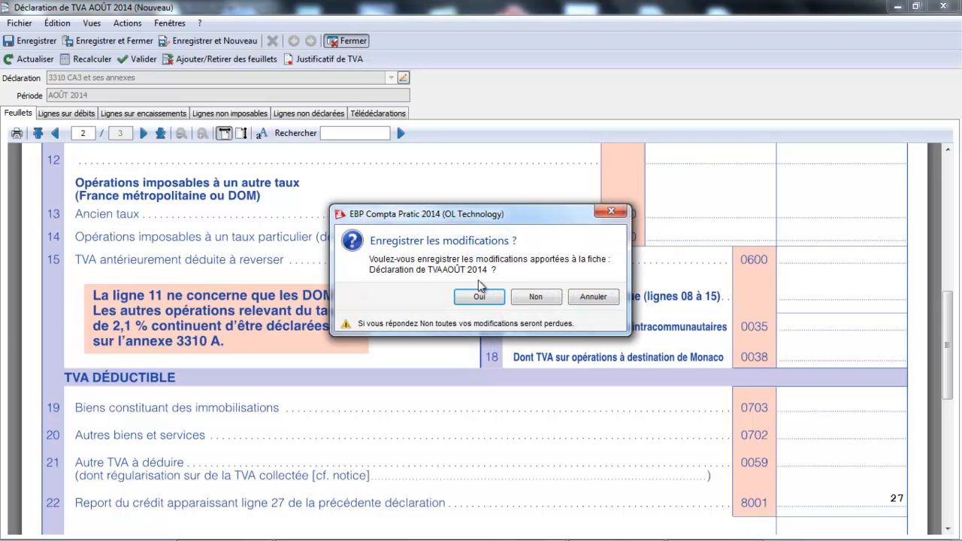
pyautogui.click(535, 298)
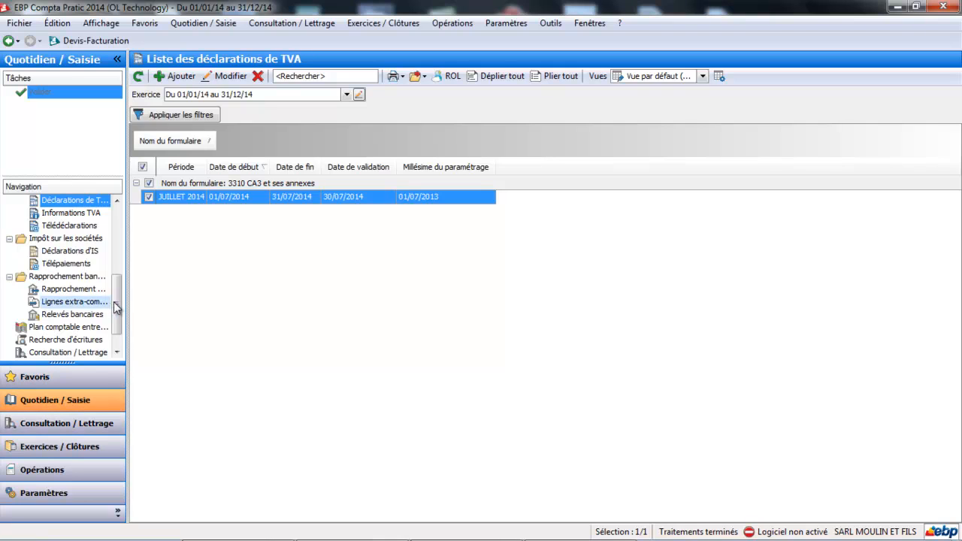
# Open the BPA bank journal for August 2014 from the journal entry list
pyautogui.moveTo(117, 309); pyautogui.dragTo(123, 224)
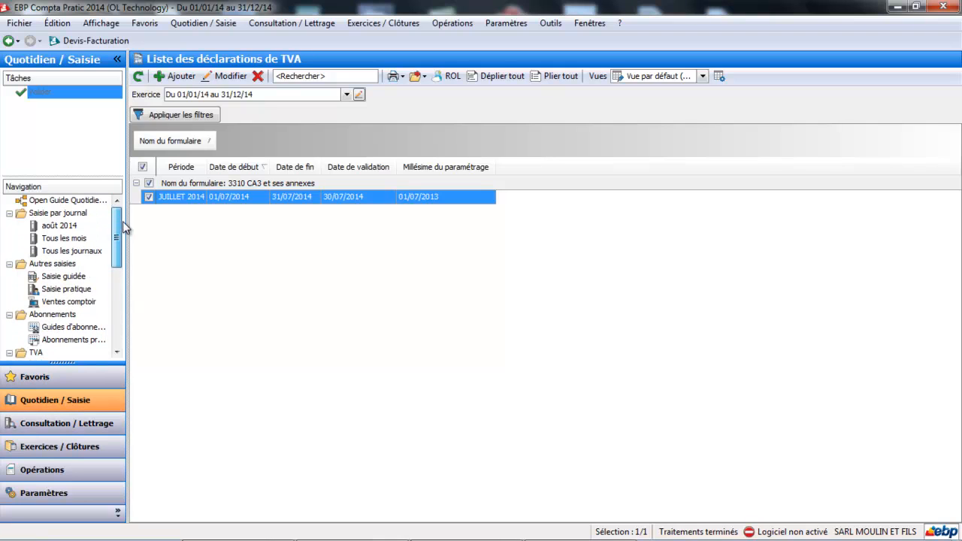
pyautogui.click(82, 227)
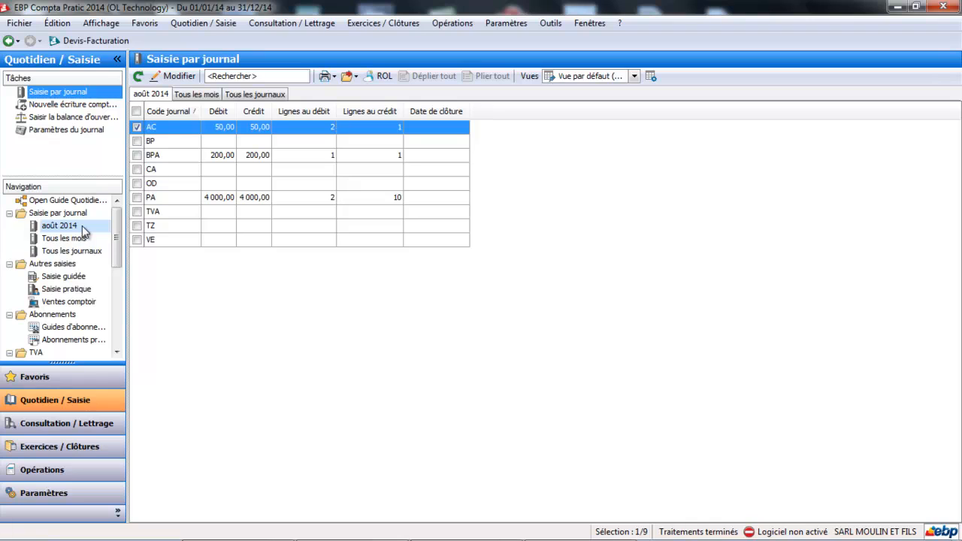
pyautogui.click(204, 155)
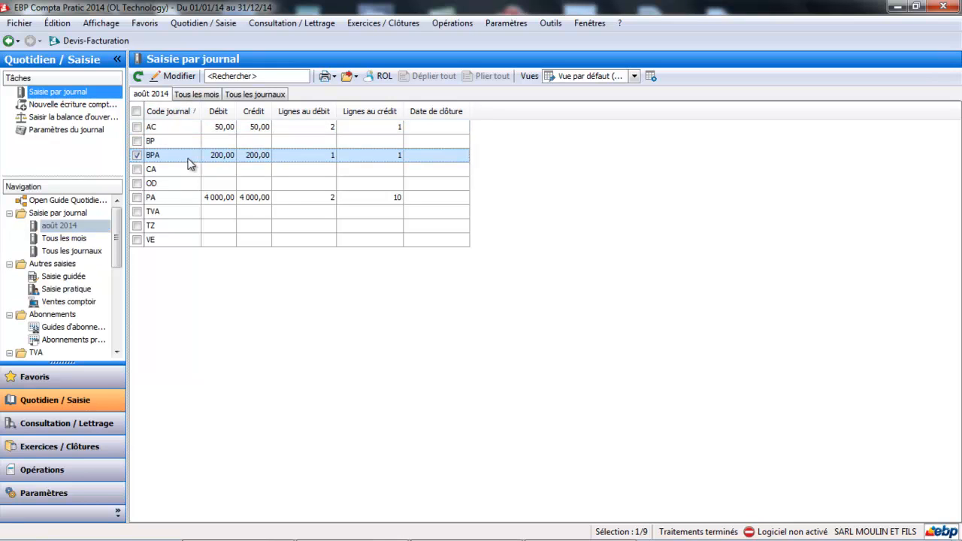
pyautogui.doubleClick(189, 164)
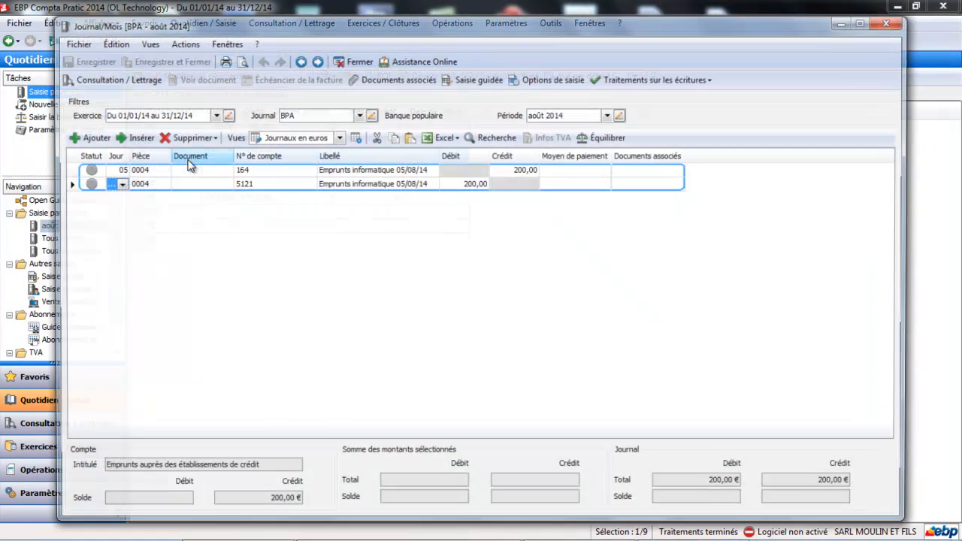
# Add a payment line to the BPA journal for supplier account 401ORANGE with a debit of 50.00
pyautogui.click(94, 137)
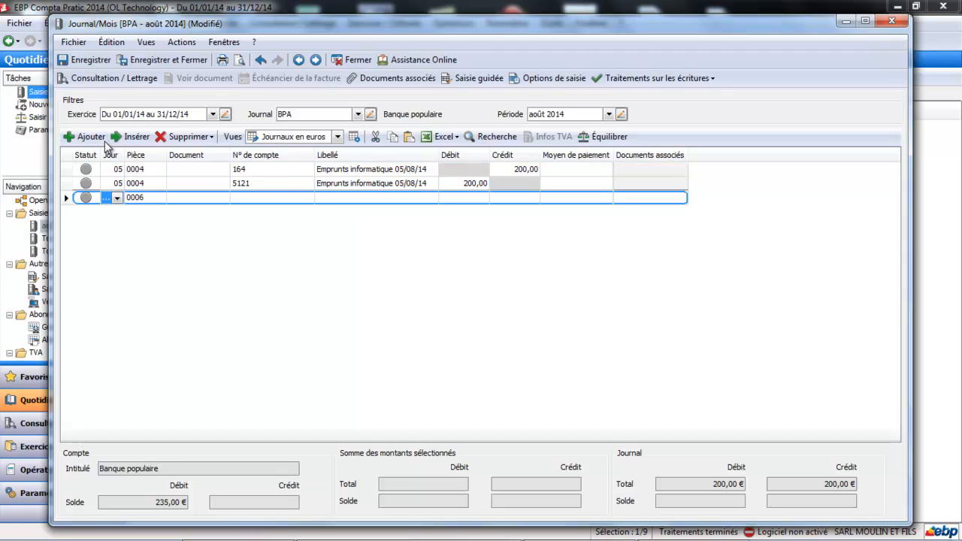
pyautogui.click(272, 199)
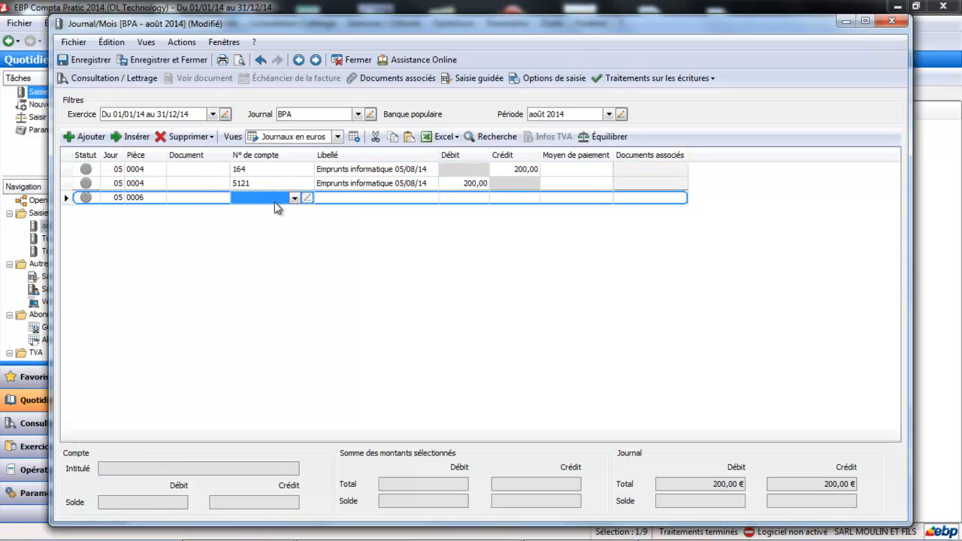
pyautogui.click(276, 200)
pyautogui.write('401')
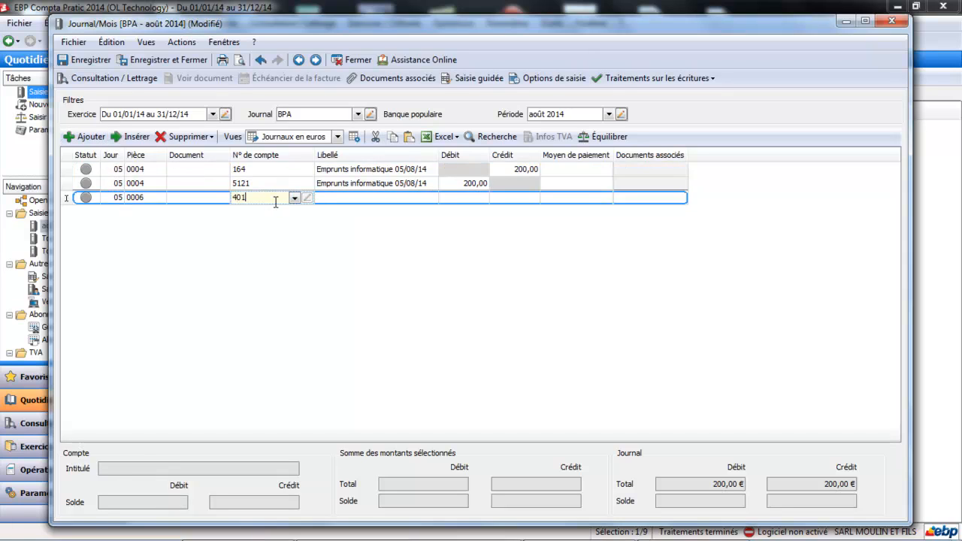
pyautogui.write('o')
pyautogui.doubleClick(283, 247)
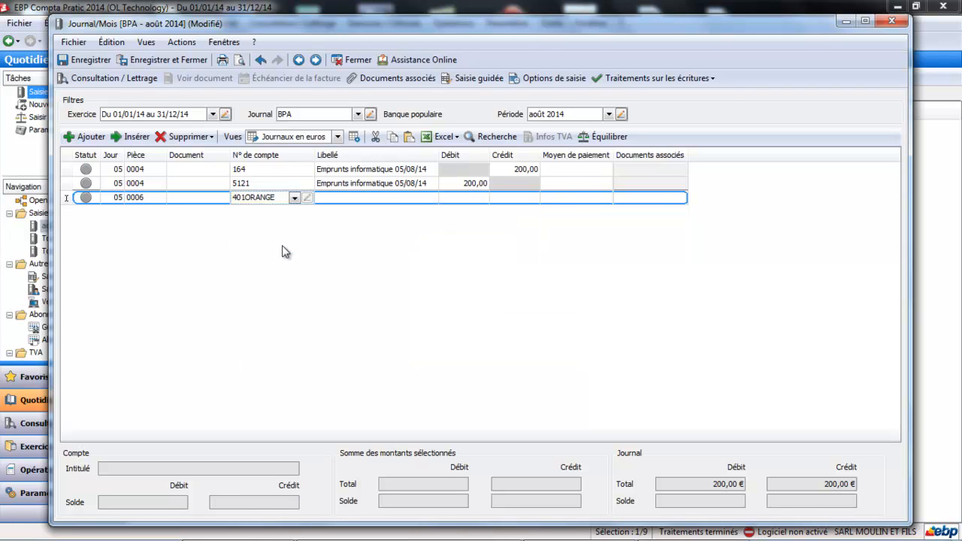
pyautogui.press('Tab')
pyautogui.press('Tab')
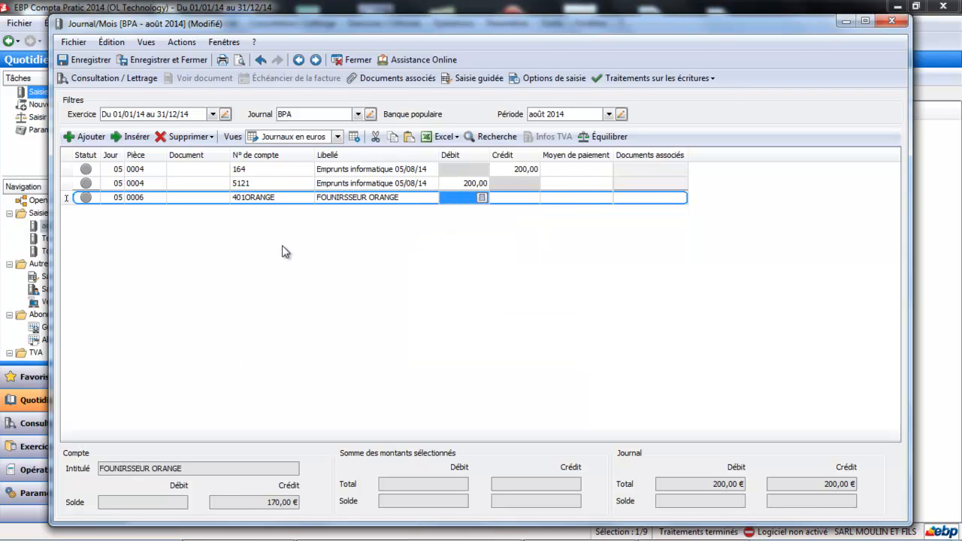
pyautogui.write('50')
# Complete the payment line and balance it with a 50.00 credit on bank account 5121
pyautogui.press('Tab')
pyautogui.press('Tab')
pyautogui.press('Tab')
pyautogui.press('Tab')
pyautogui.press('Tab')
pyautogui.press('Tab')
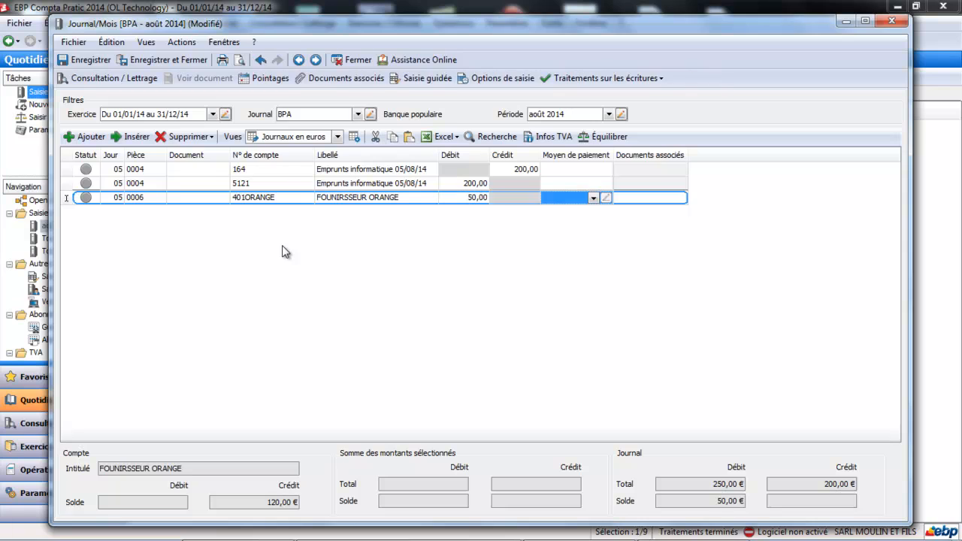
pyautogui.press('Tab')
pyautogui.press('Tab')
pyautogui.press('Tab')
pyautogui.press('Tab')
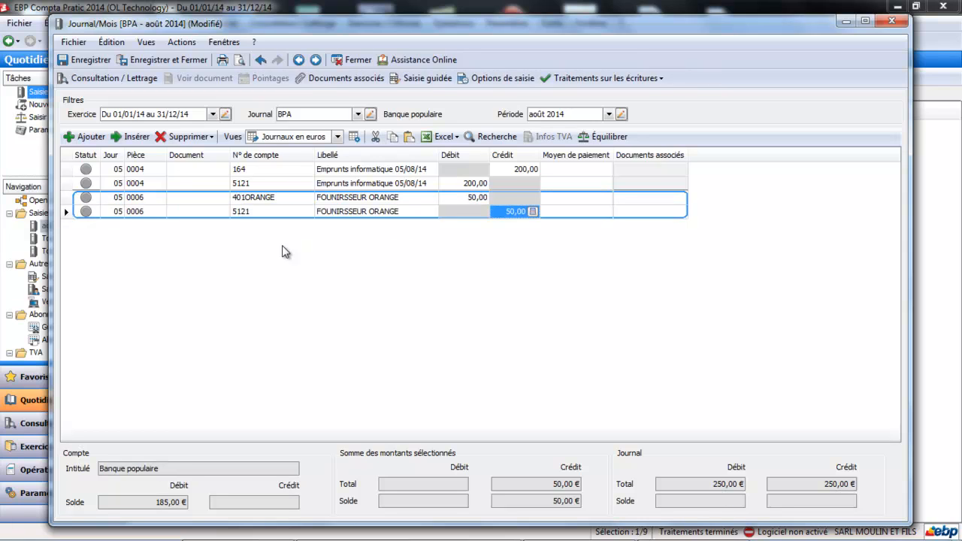
# Open the matching (Pointages) of the 401ORANGE payment line, saving the journal, and mark invoice 0008 dated 01/08/2014 as settled
pyautogui.click(286, 199)
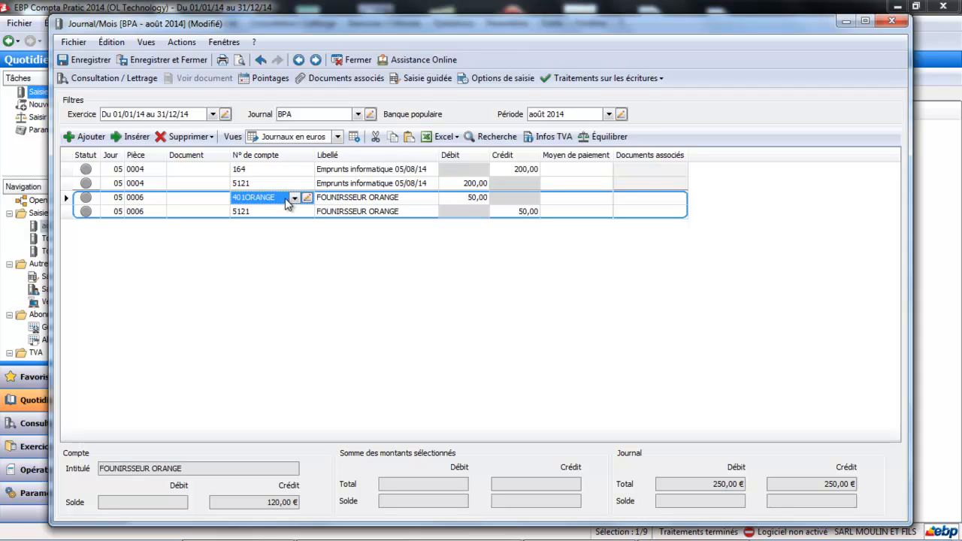
pyautogui.click(267, 81)
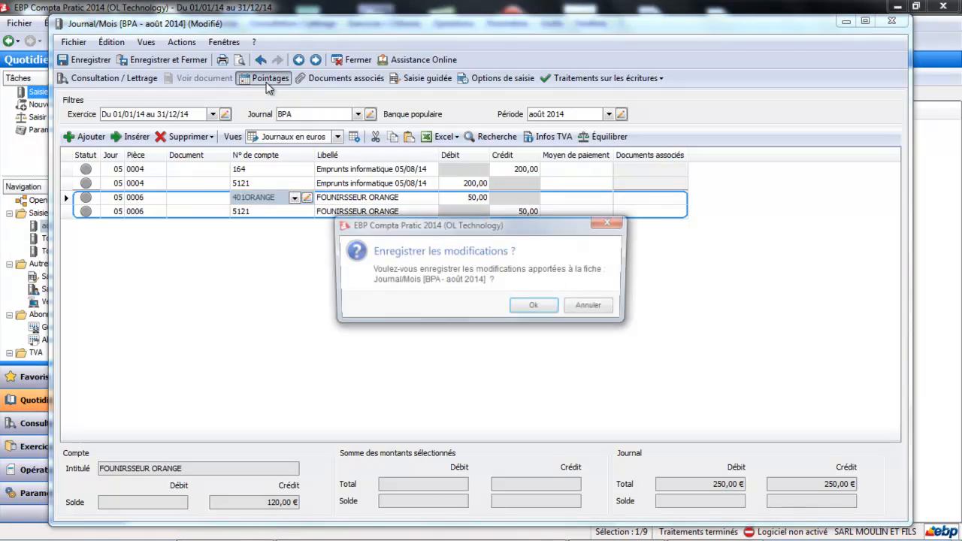
pyautogui.click(524, 307)
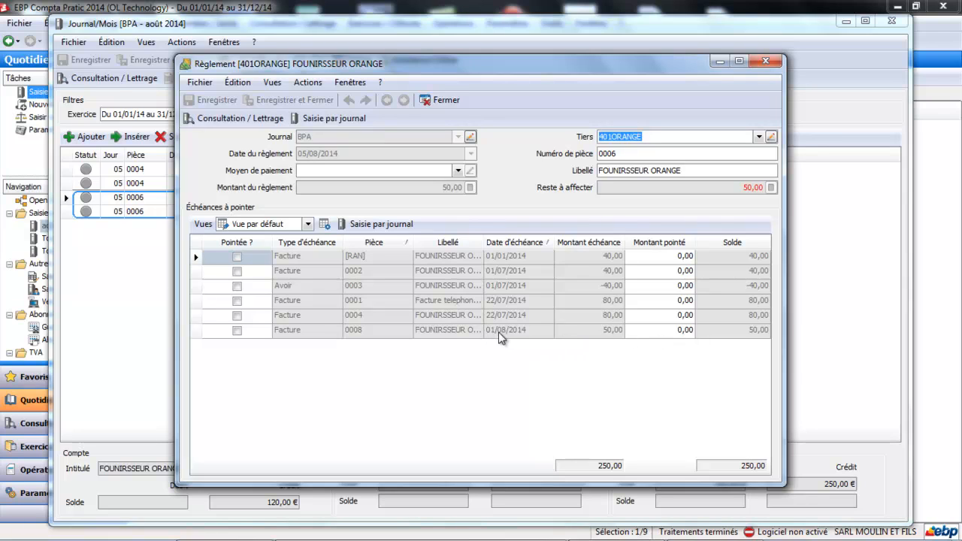
pyautogui.click(237, 331)
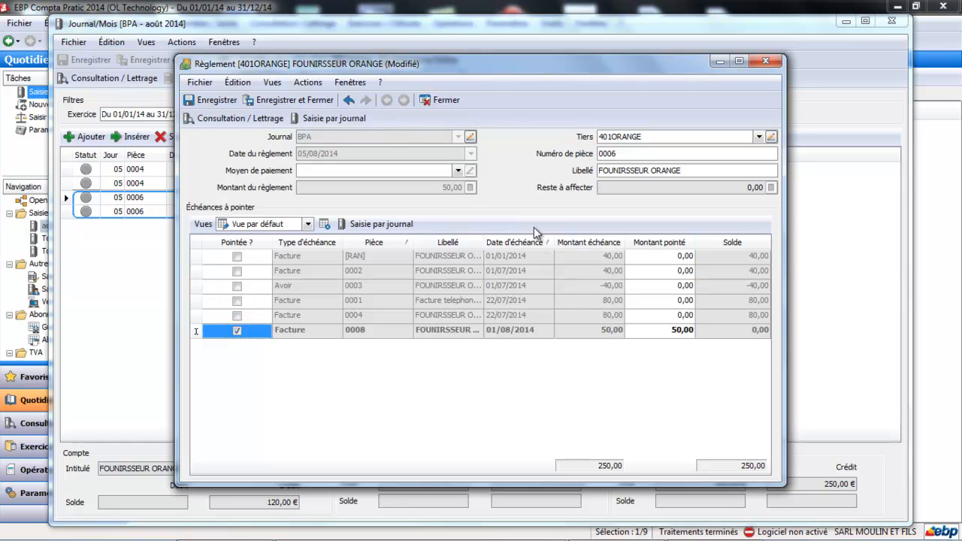
# Set the settlement's payment method to Prélèvement, then save and close the settlement and the journal
pyautogui.click(458, 172)
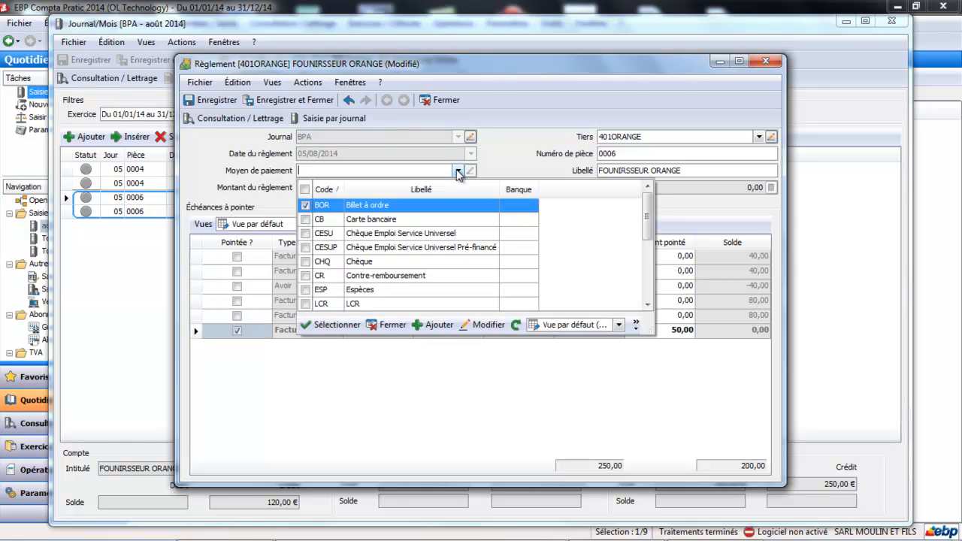
pyautogui.moveTo(650, 215); pyautogui.dragTo(650, 243)
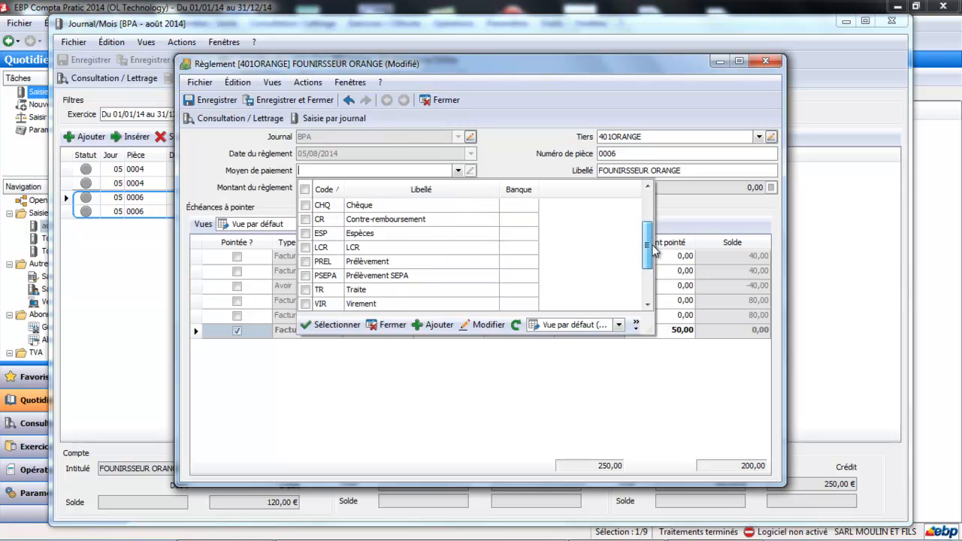
pyautogui.click(474, 258)
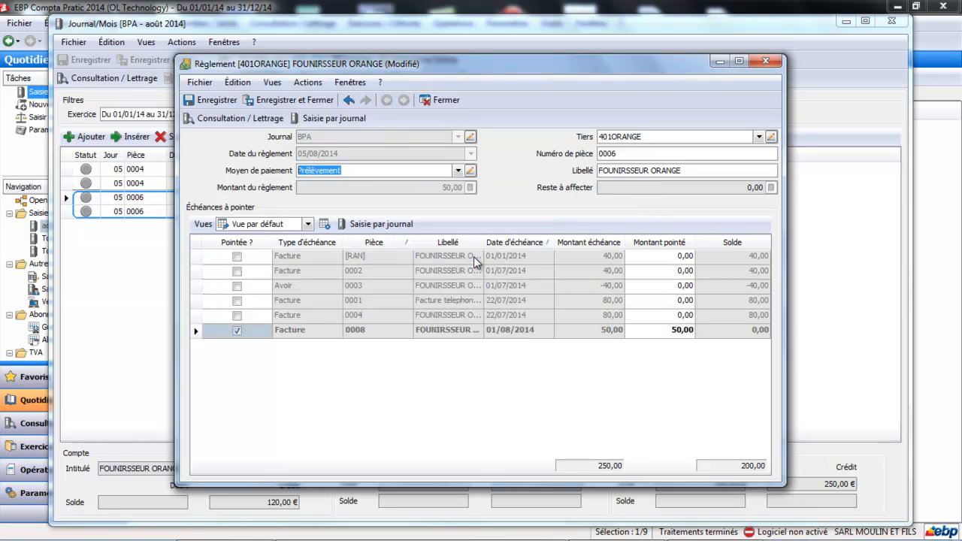
pyautogui.click(304, 106)
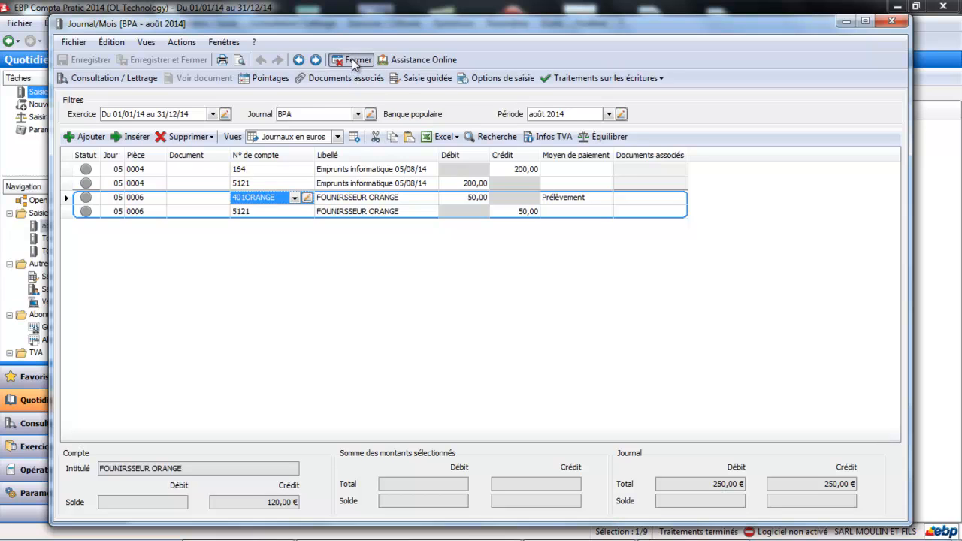
pyautogui.click(352, 60)
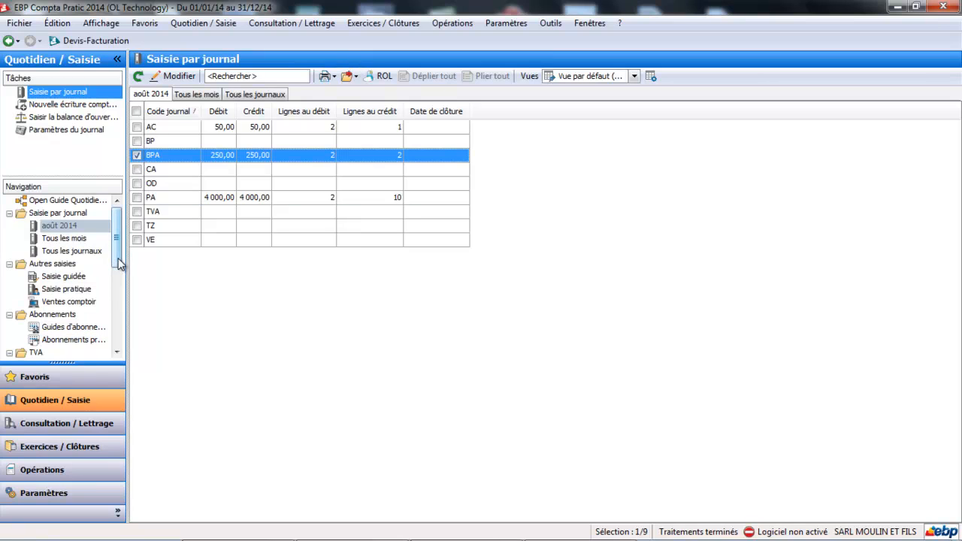
# Generate a new 3310 CA3 declaration for August 2014 from the VAT declarations list, dismissing the information message
pyautogui.moveTo(118, 263); pyautogui.dragTo(118, 289)
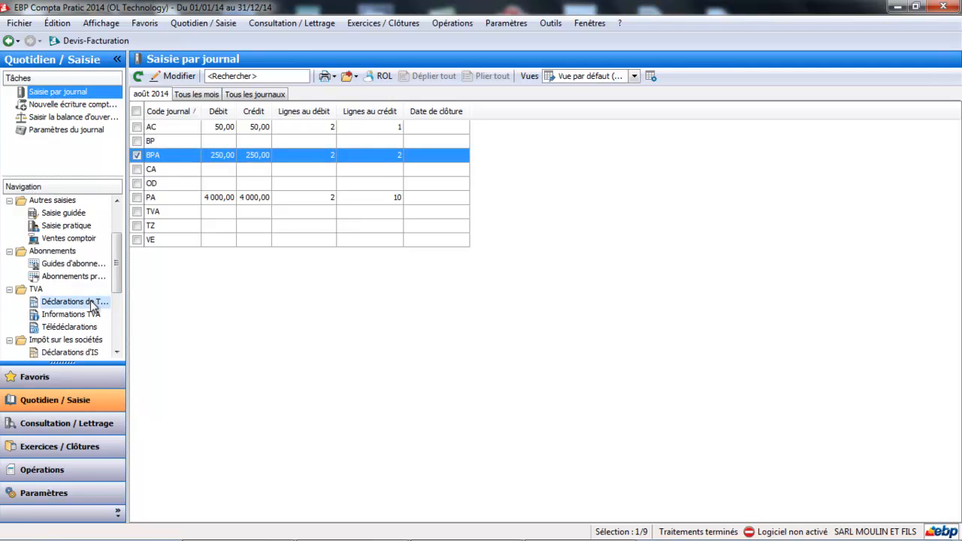
pyautogui.click(93, 303)
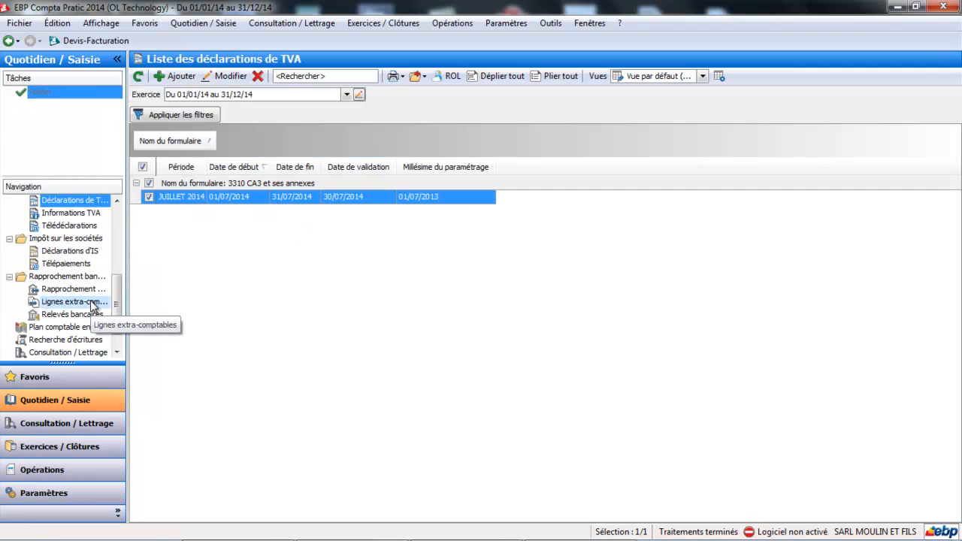
pyautogui.click(179, 75)
pyautogui.click(418, 374)
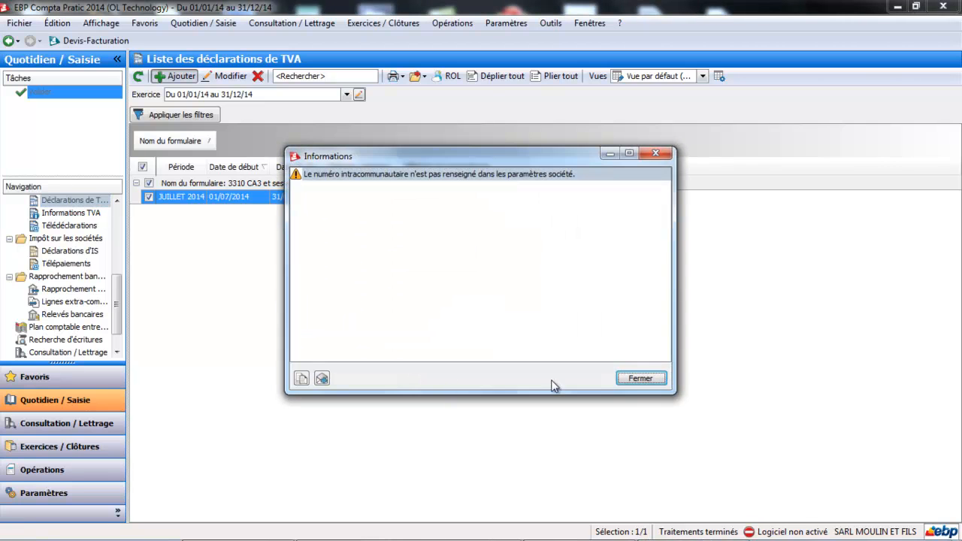
pyautogui.click(640, 378)
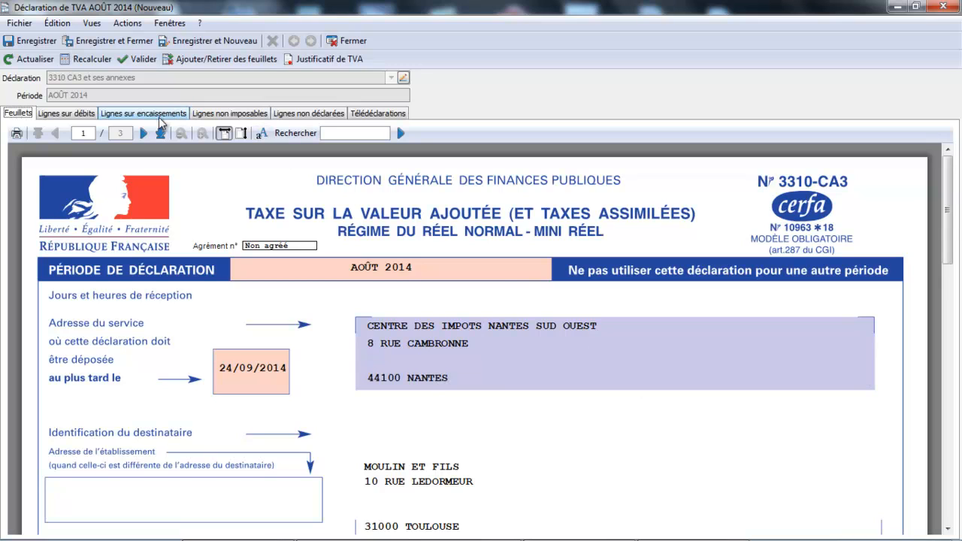
# Check the declaration's receipt lines (Lignes sur encaissements) and the TVA déductible section on form page 2
pyautogui.click(159, 118)
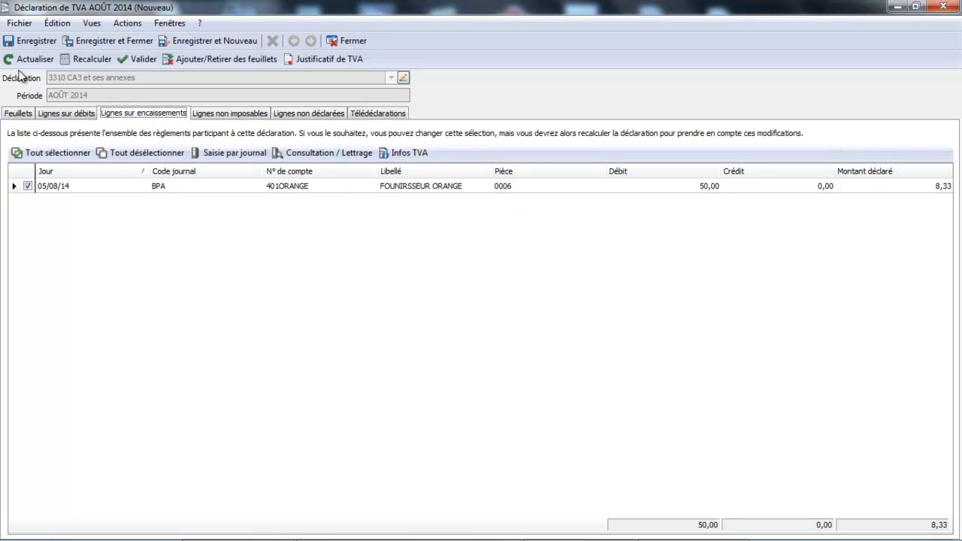
pyautogui.click(21, 115)
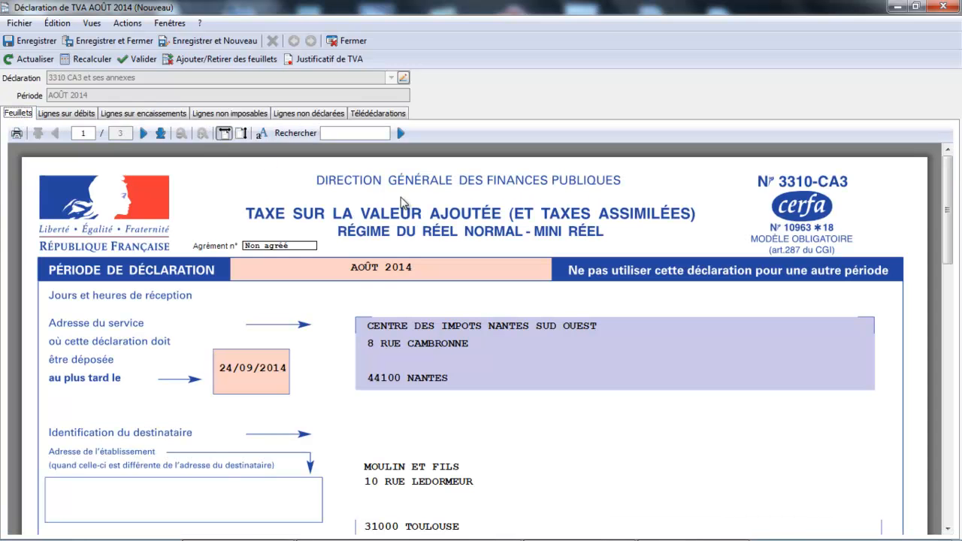
pyautogui.click(143, 133)
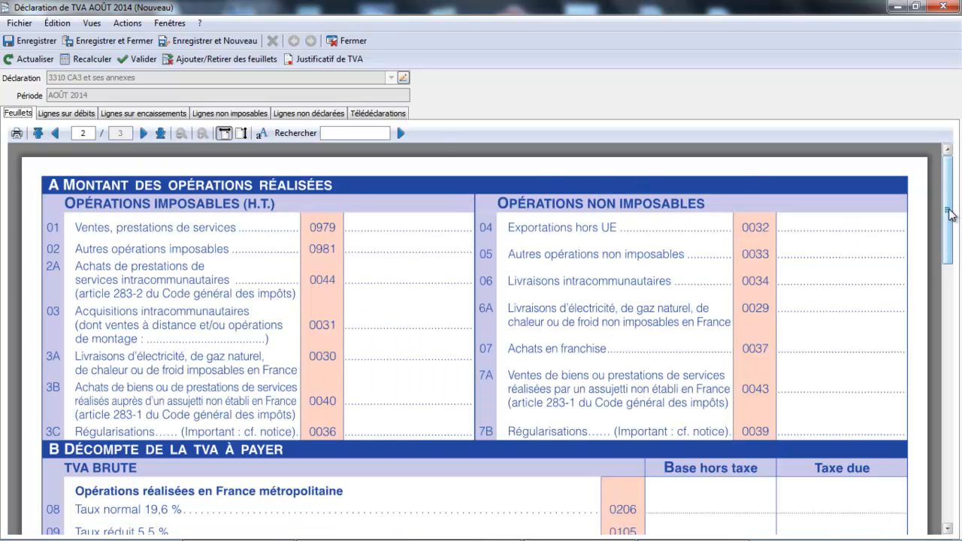
pyautogui.moveTo(950, 214); pyautogui.dragTo(949, 302)
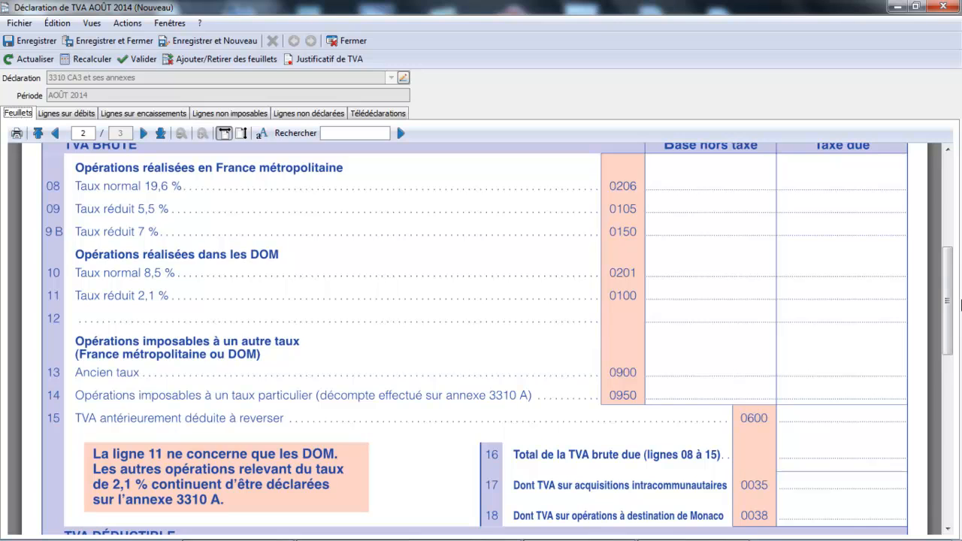
pyautogui.click(949, 530)
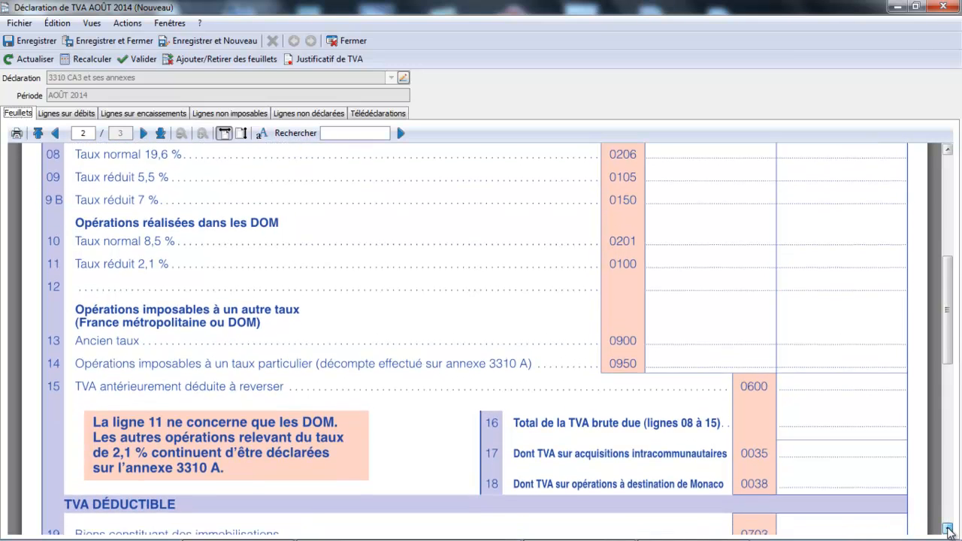
pyautogui.moveTo(949, 530); pyautogui.dragTo(948, 530)
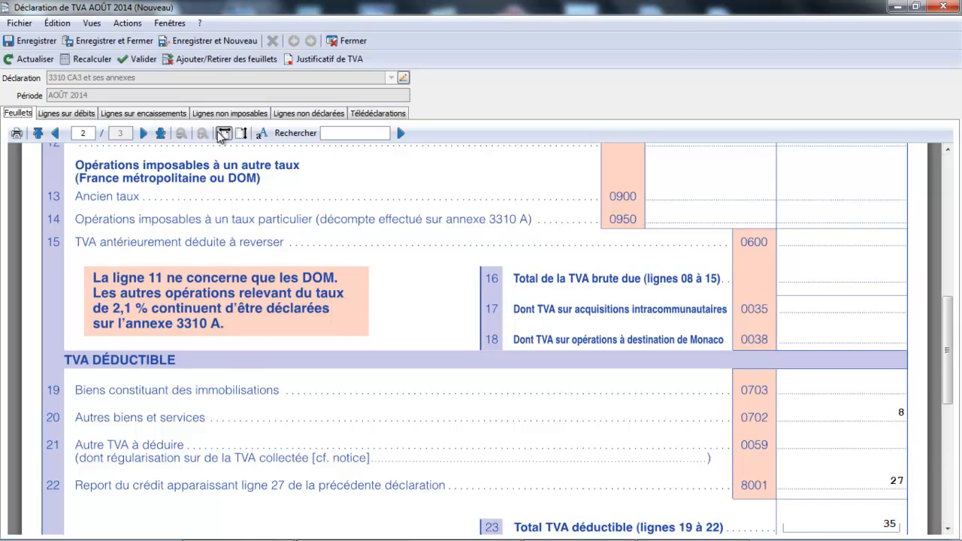
# Save the declaration and preview its Justificatif de TVA, enlarging the receipt lines on page 2, then close the report and the declaration
pyautogui.click(318, 63)
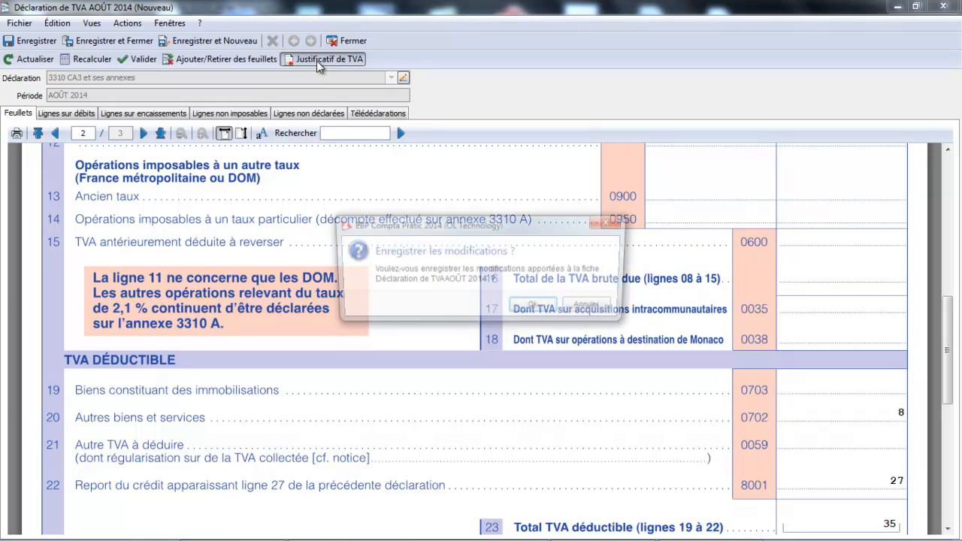
pyautogui.click(535, 309)
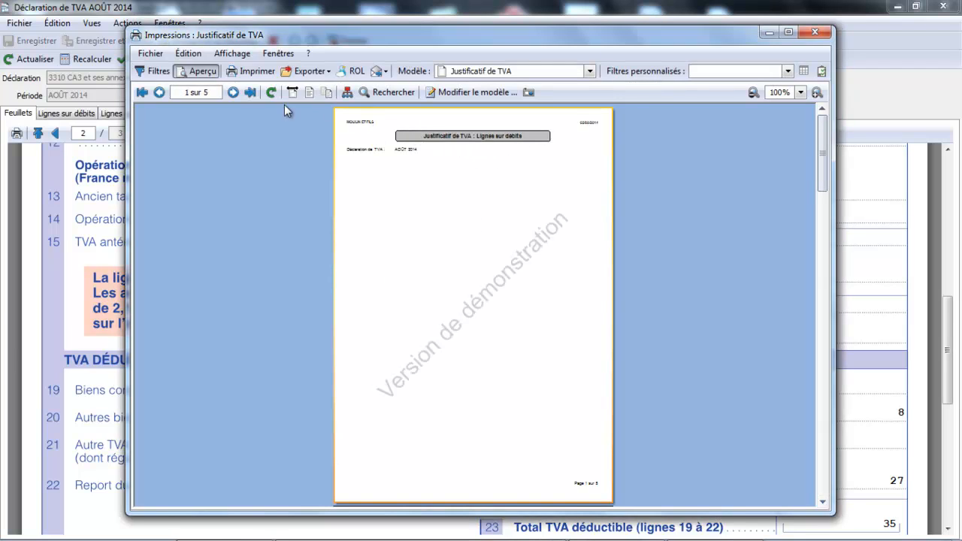
pyautogui.click(234, 92)
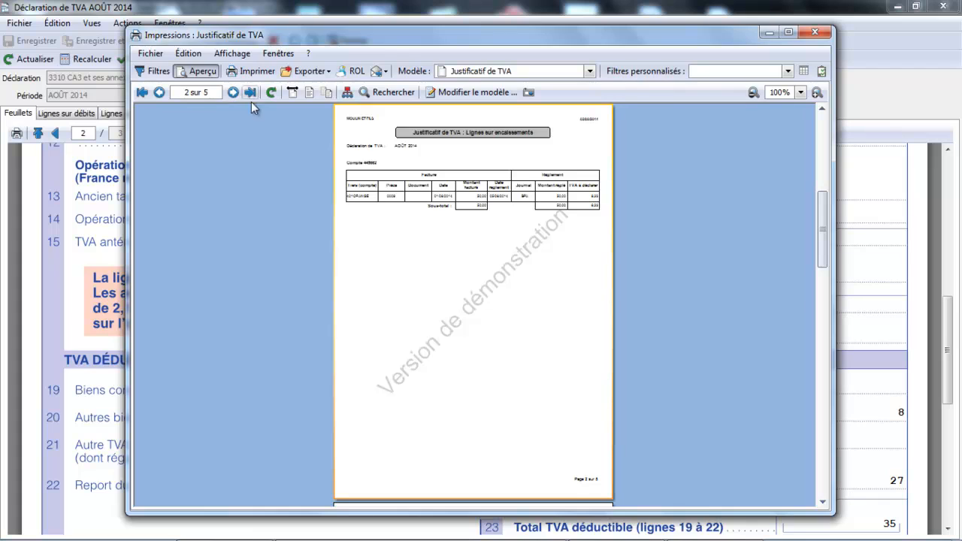
pyautogui.click(817, 91)
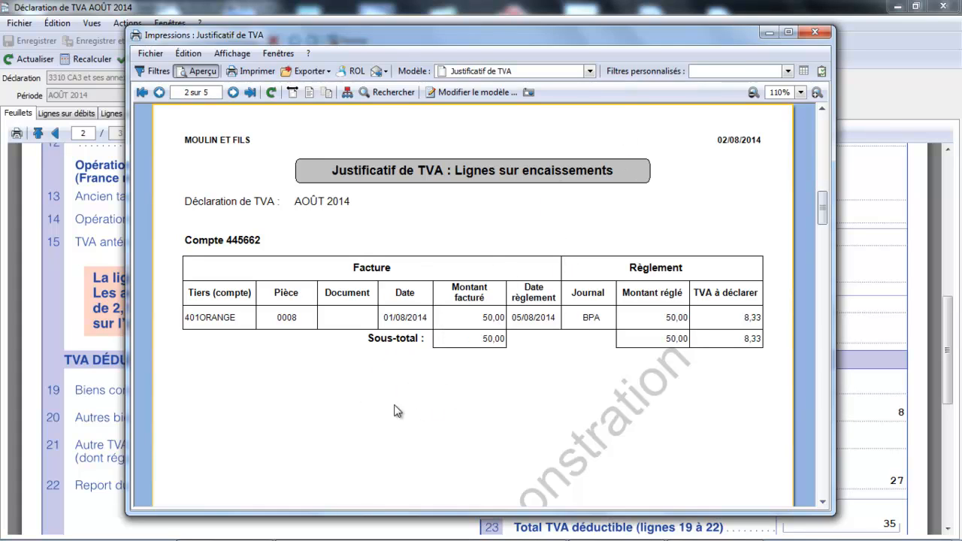
pyautogui.click(822, 36)
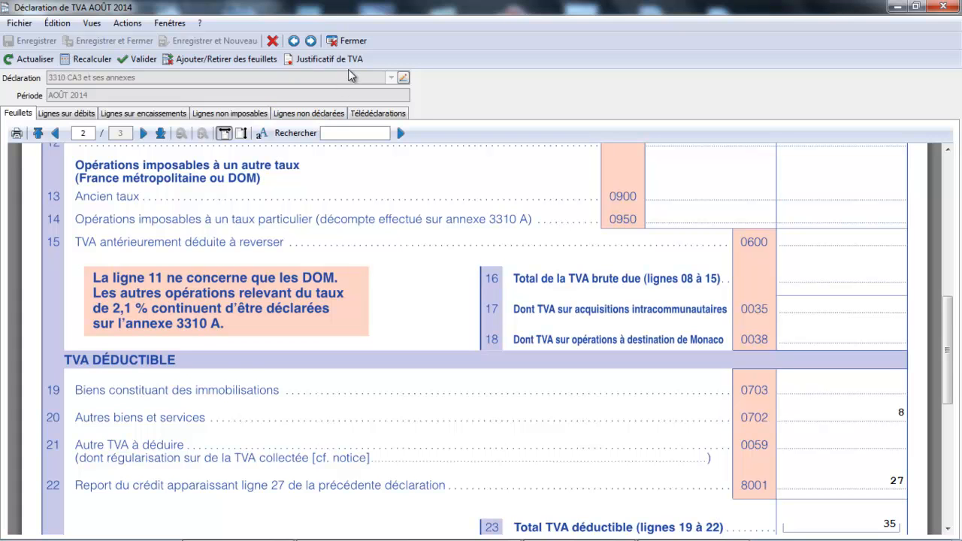
pyautogui.click(349, 42)
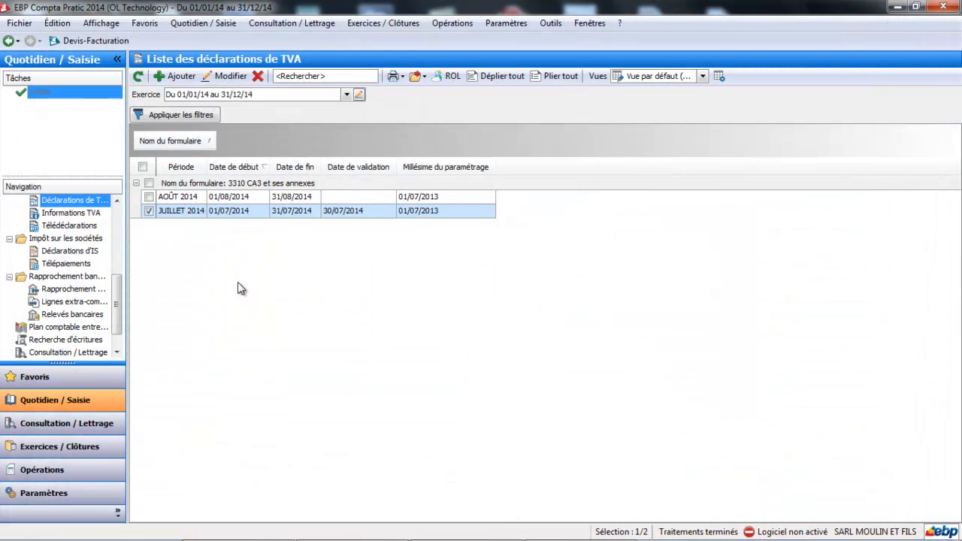